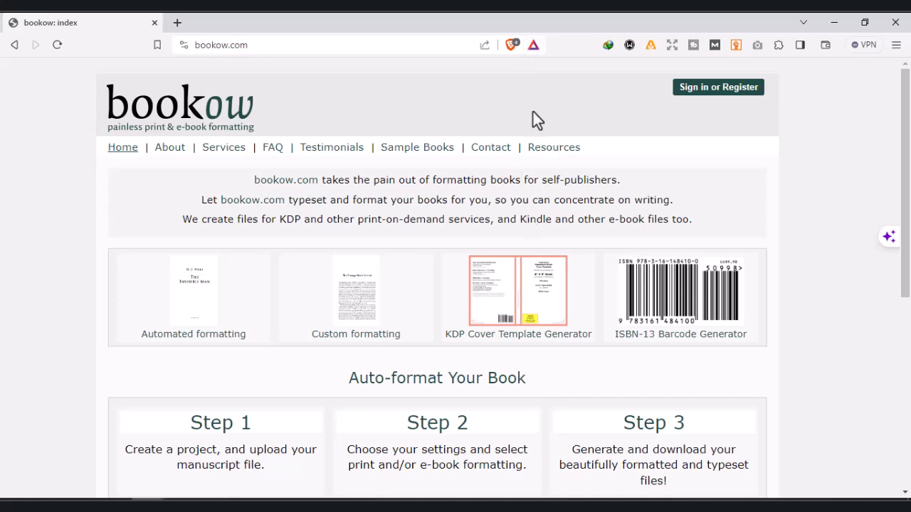
# Step: Open the KDP Cover Template Generator and set the width to 6, the height to 9 and the page count to 150
pyautogui.scroll(-1, 530, 298)
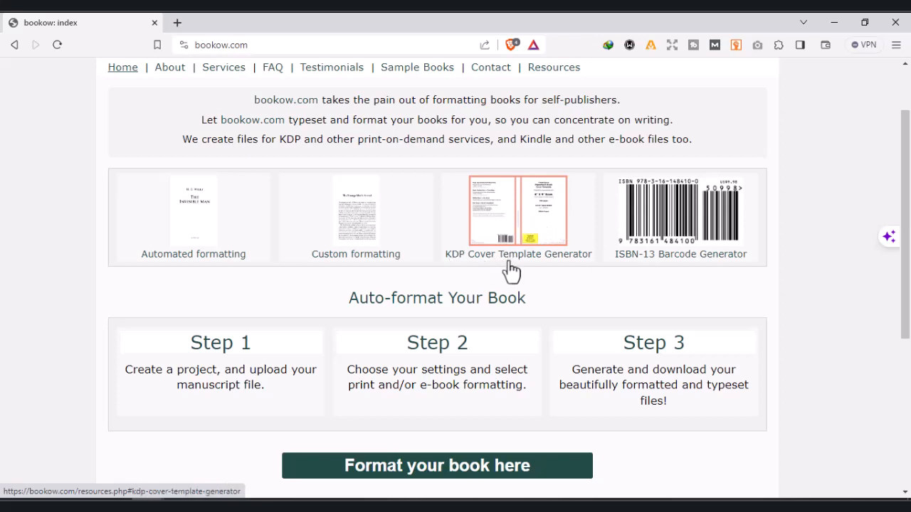
pyautogui.click(523, 236)
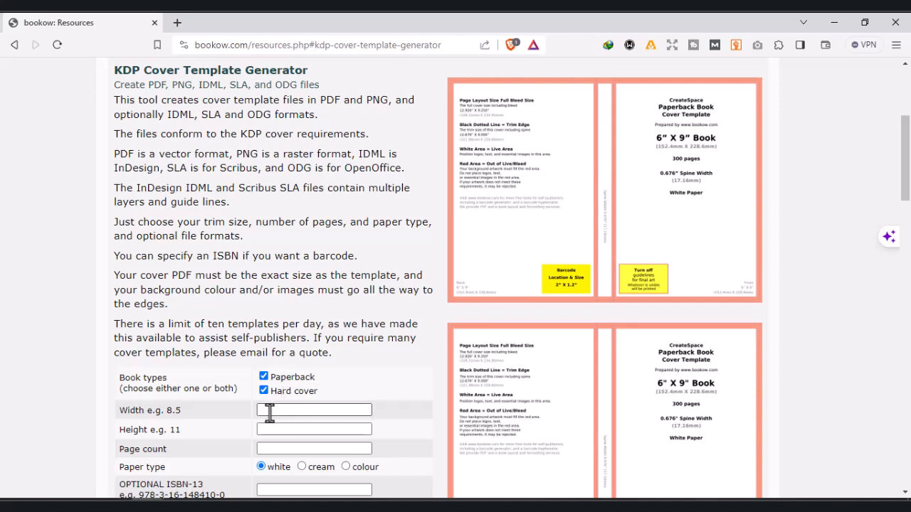
pyautogui.click(270, 411)
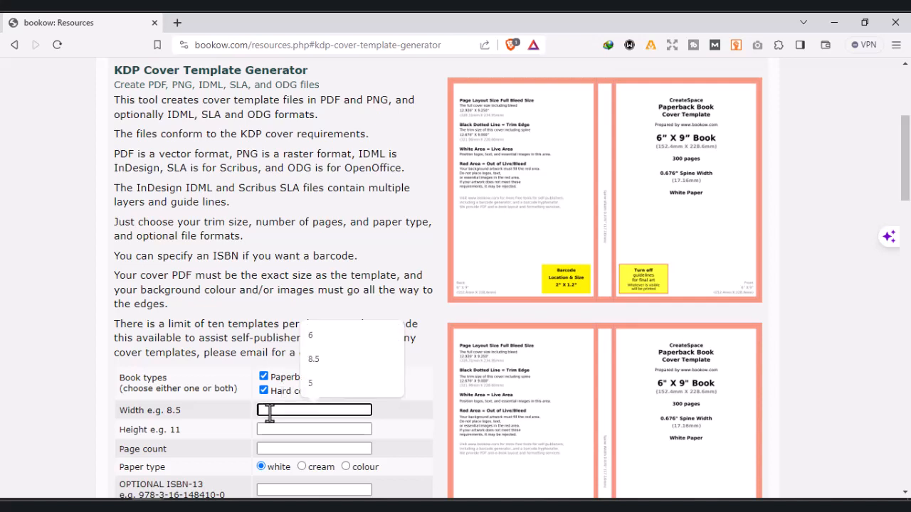
pyautogui.write('6')
pyautogui.press('Tab')
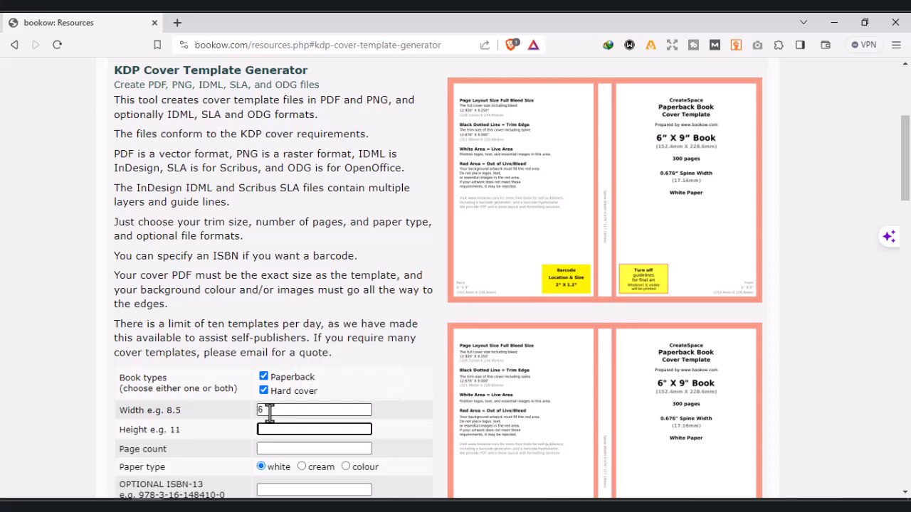
pyautogui.write('9')
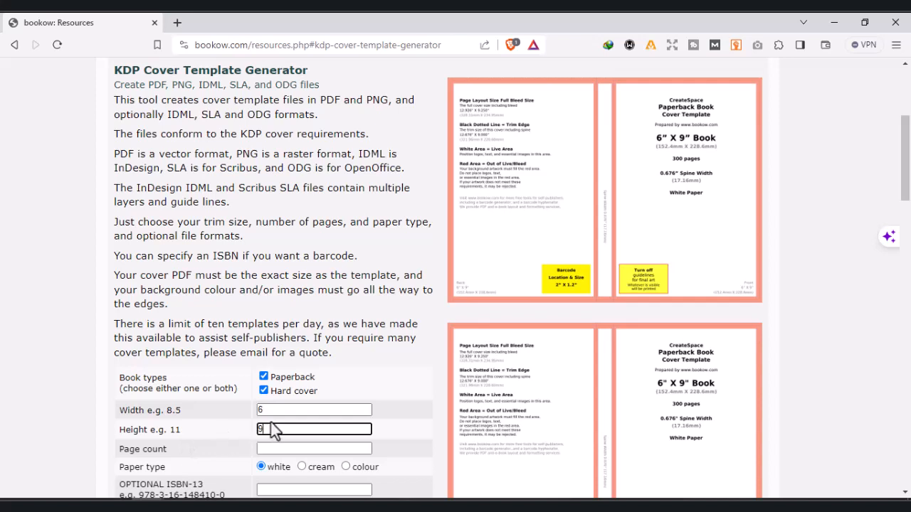
pyautogui.click(263, 447)
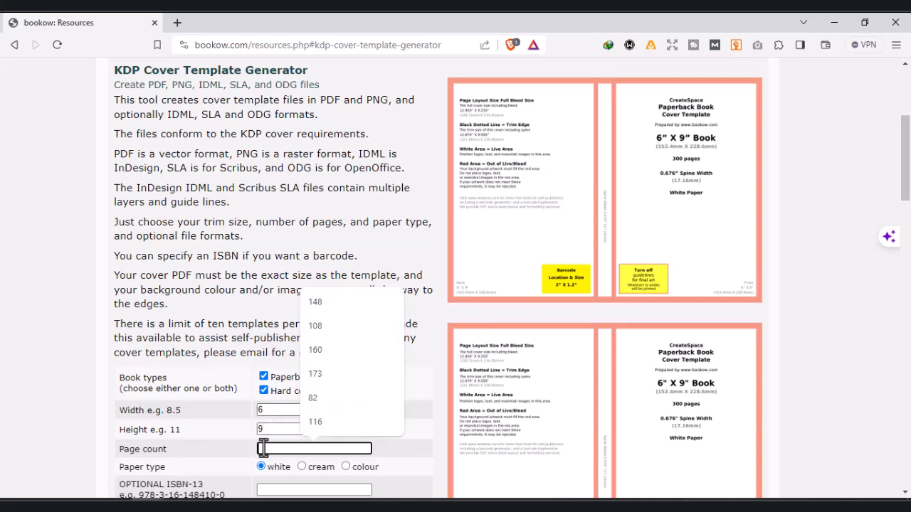
pyautogui.write('150')
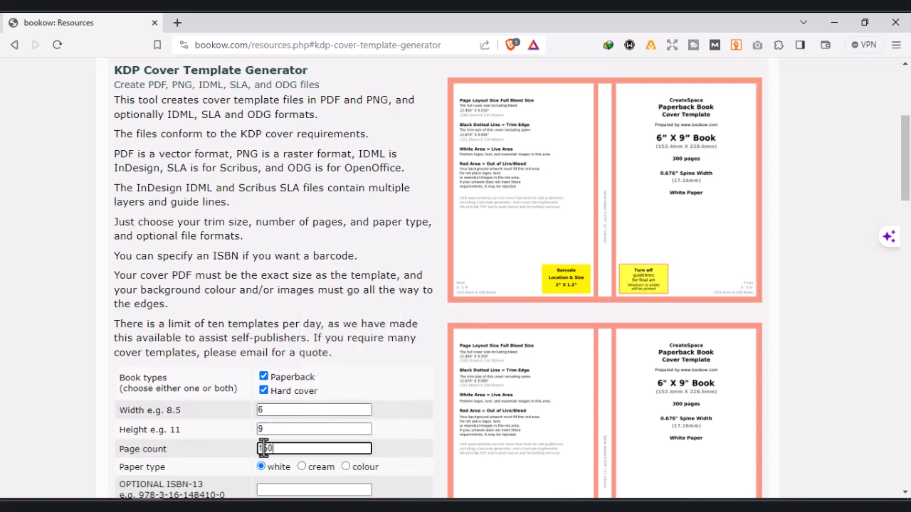
pyautogui.click(436, 429)
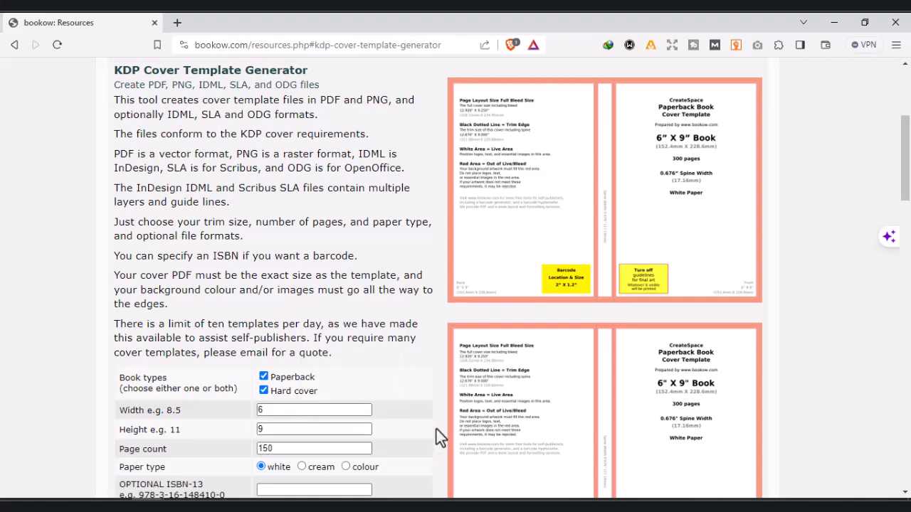
# Step: Fill in the recipient's email address and its repeat field in the cover template form
pyautogui.scroll(-3, 436, 430)
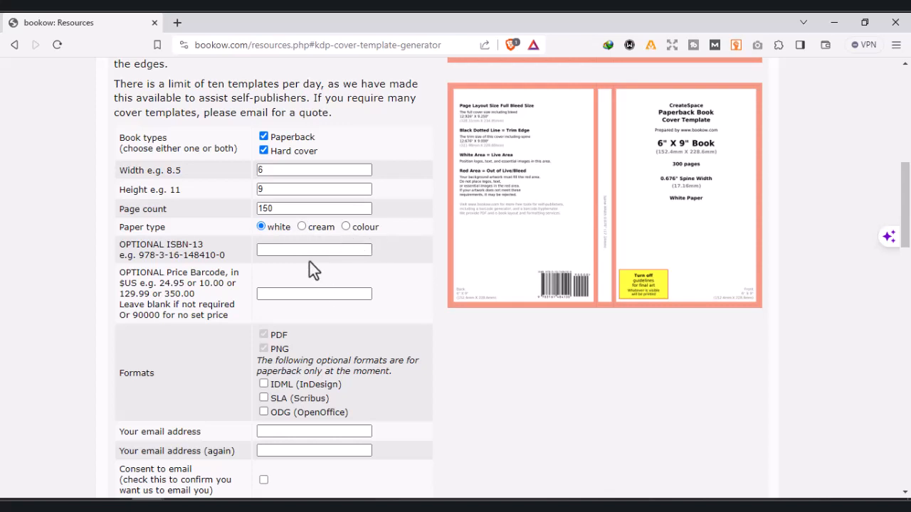
pyautogui.click(272, 432)
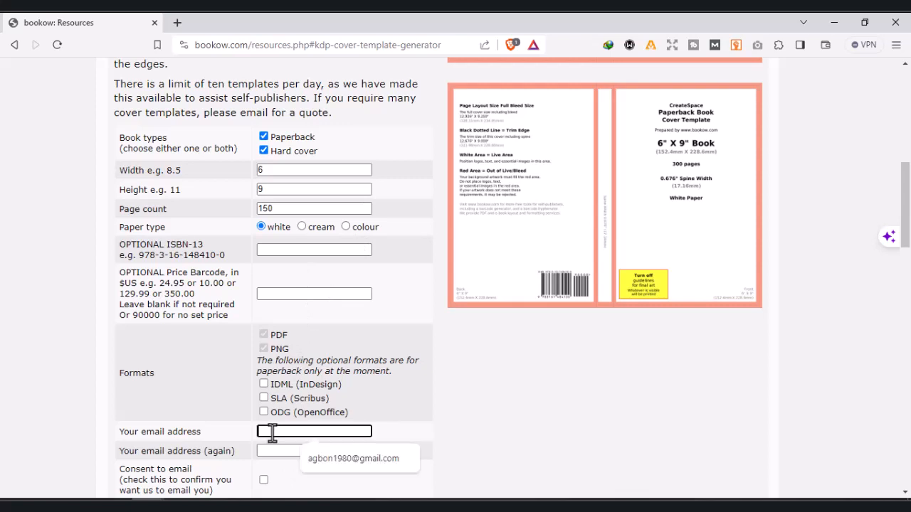
pyautogui.click(344, 462)
pyautogui.click(306, 451)
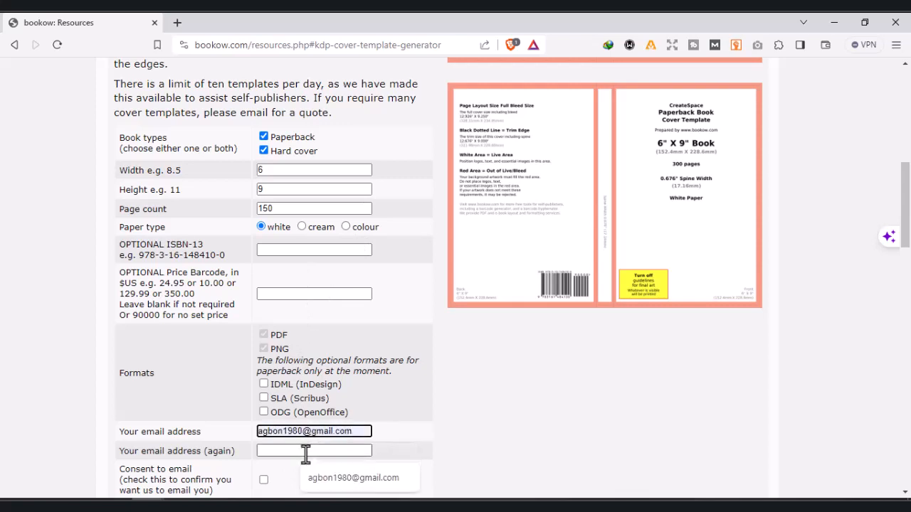
pyautogui.click(333, 478)
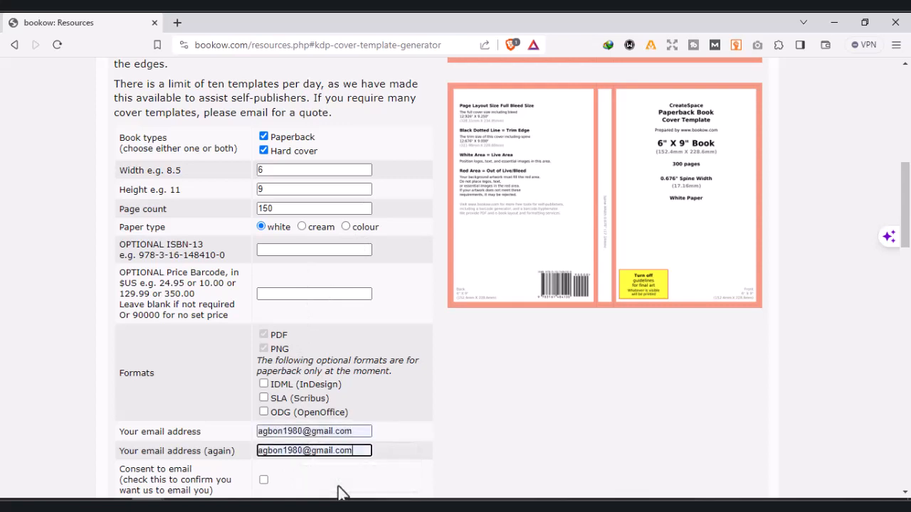
pyautogui.click(98, 463)
# Step: Consent to email and request the cover template, choosing "Maybe next time. Please just email me the template." for the donation
pyautogui.scroll(-2, 98, 463)
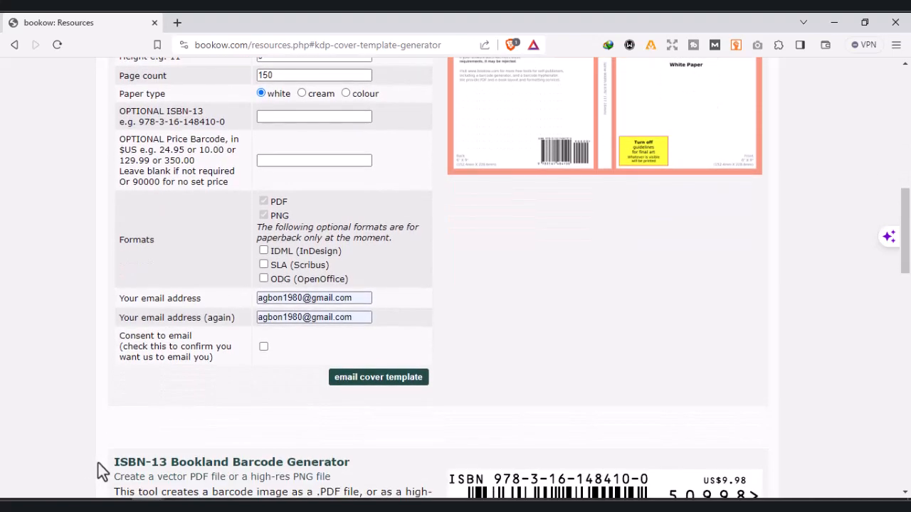
pyautogui.click(264, 348)
pyautogui.click(377, 382)
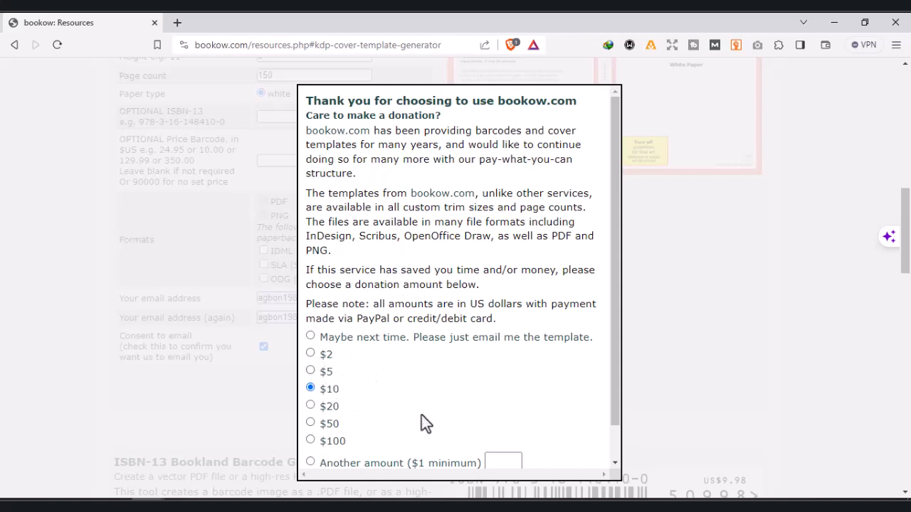
pyautogui.click(311, 337)
pyautogui.scroll(-1, 617, 448)
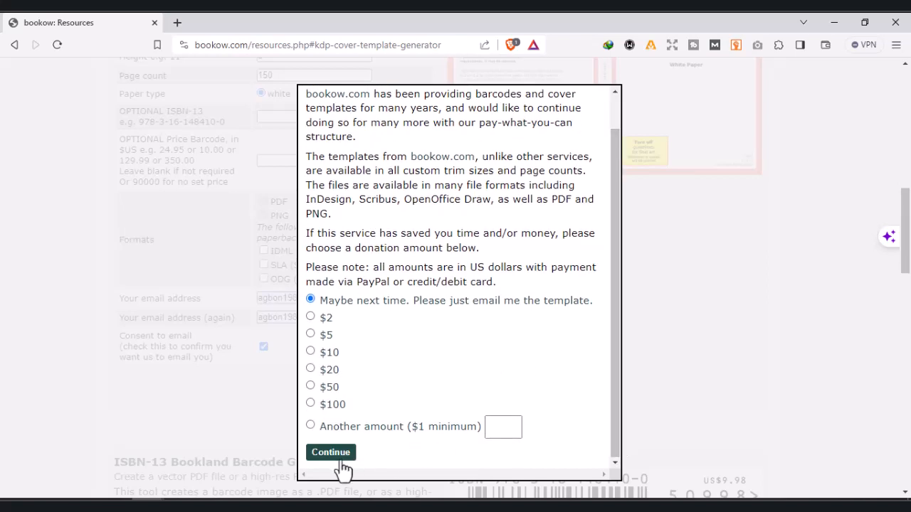
pyautogui.click(334, 453)
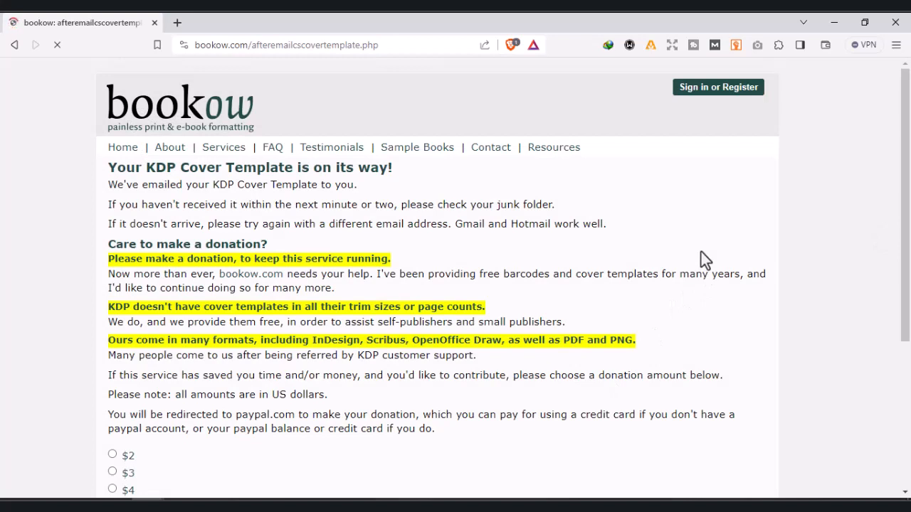
# Step: Switch to Gmail, view the paperback PNG template attached to the bookow.com email, and save it in the Pictures folder
pyautogui.click(895, 22)
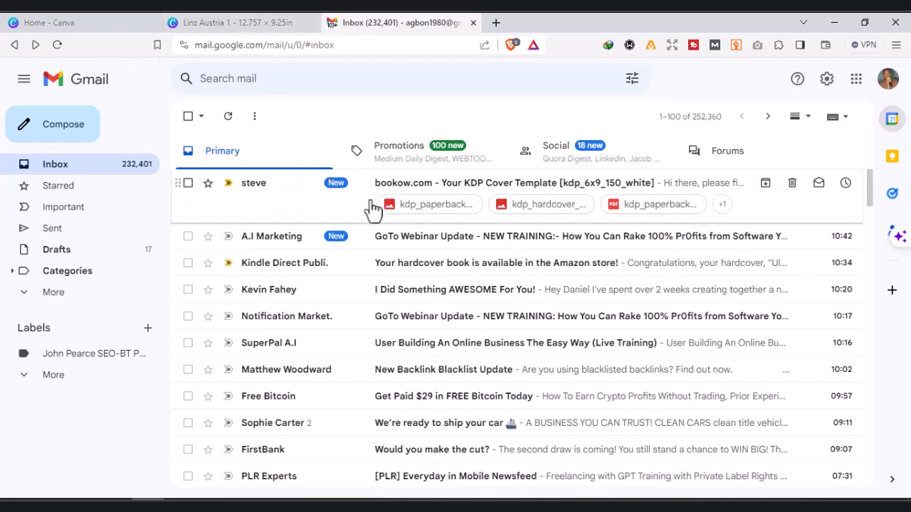
pyautogui.click(425, 213)
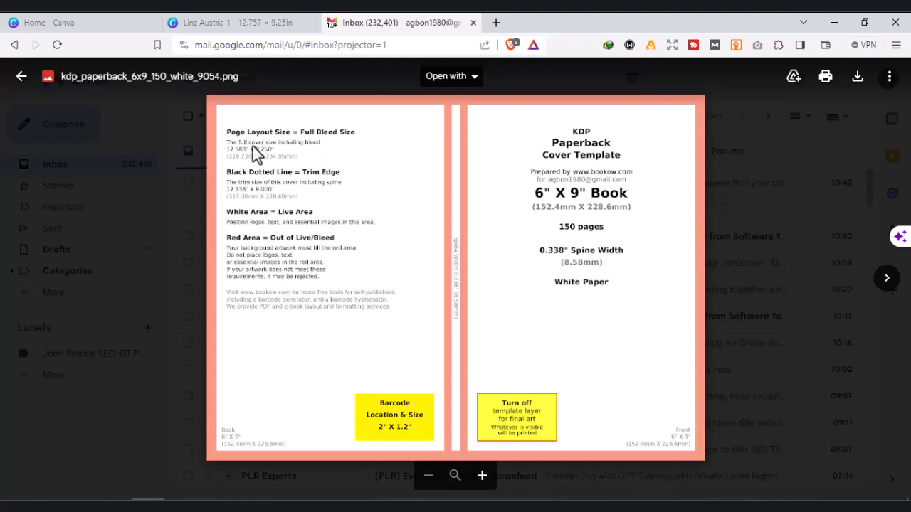
pyautogui.scroll(1, 252, 146)
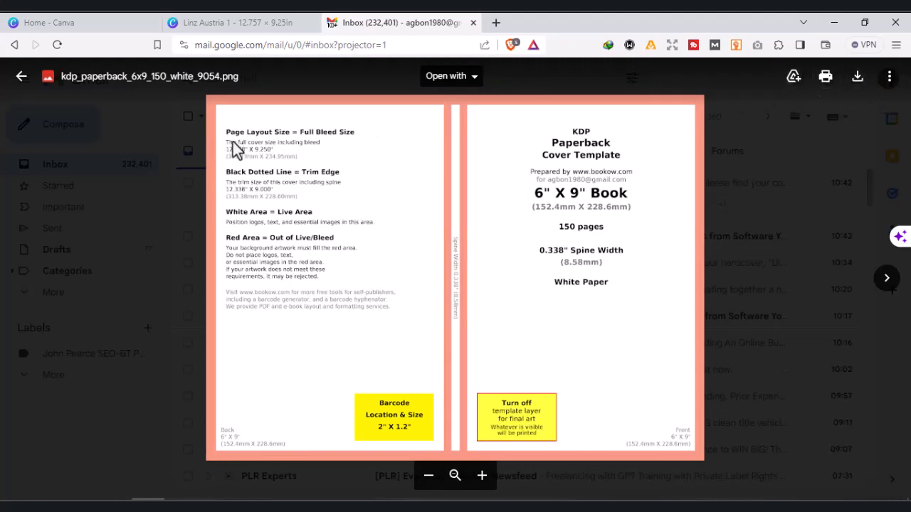
pyautogui.scroll(3, 233, 142)
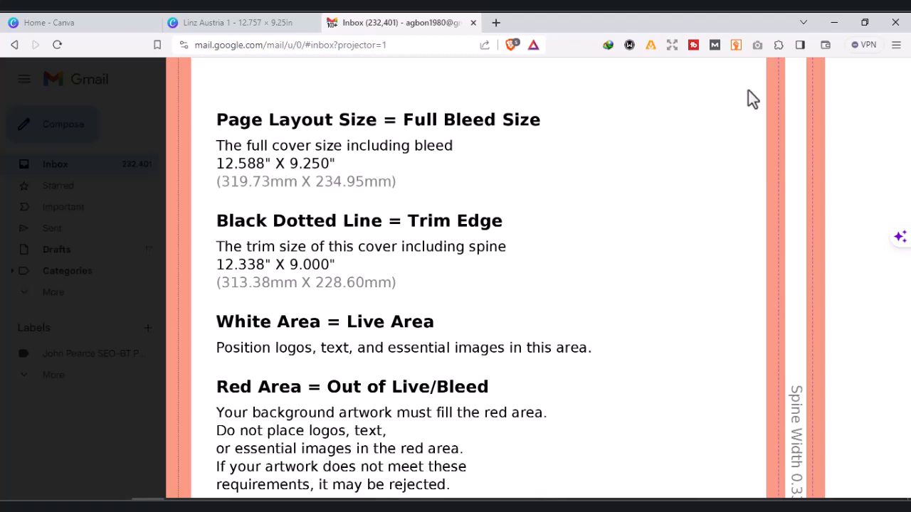
pyautogui.click(858, 80)
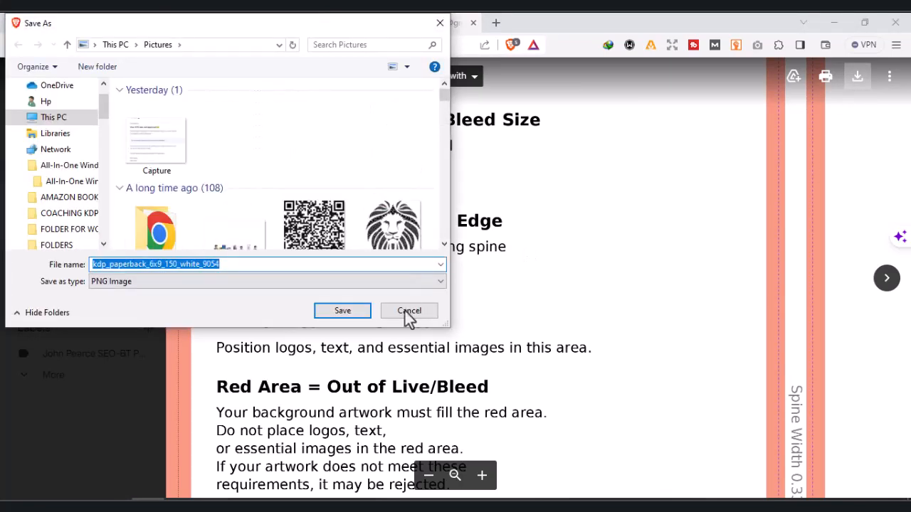
pyautogui.click(357, 312)
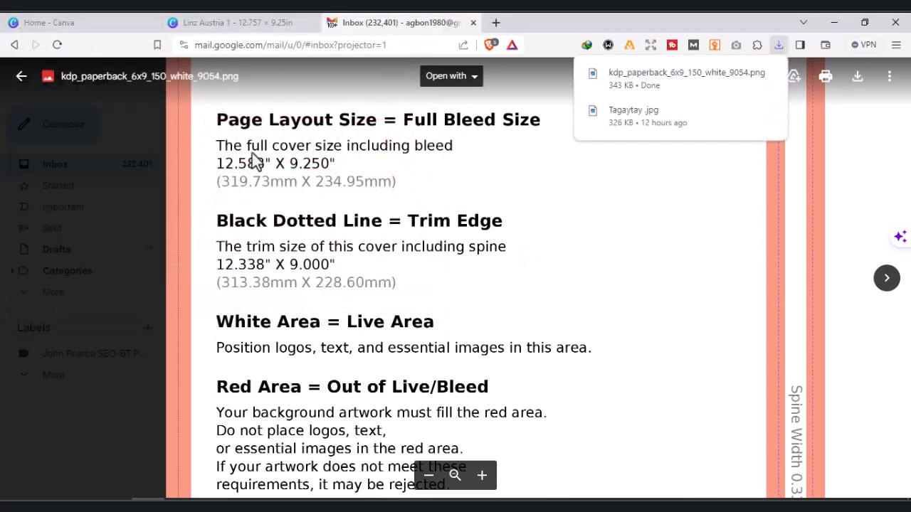
# Step: Switch to Canva's home page and set the custom design size unit to inches
pyautogui.click(70, 27)
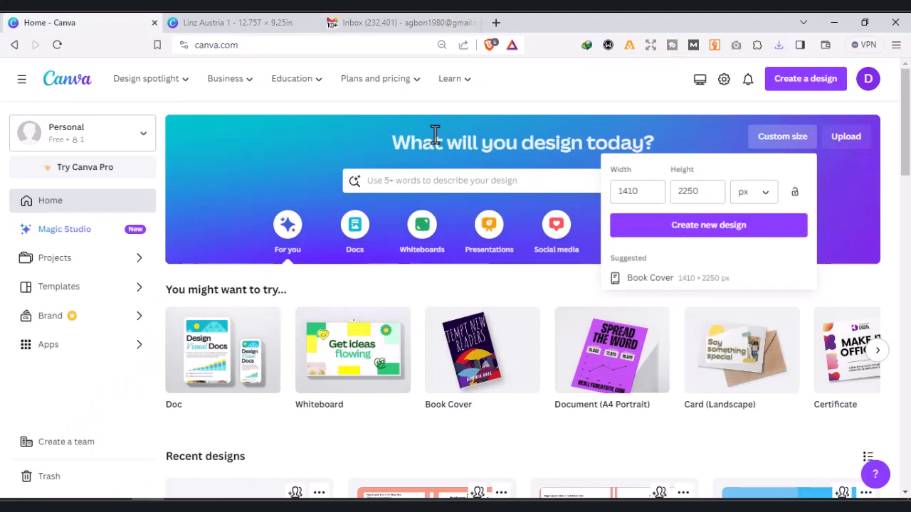
pyautogui.click(365, 23)
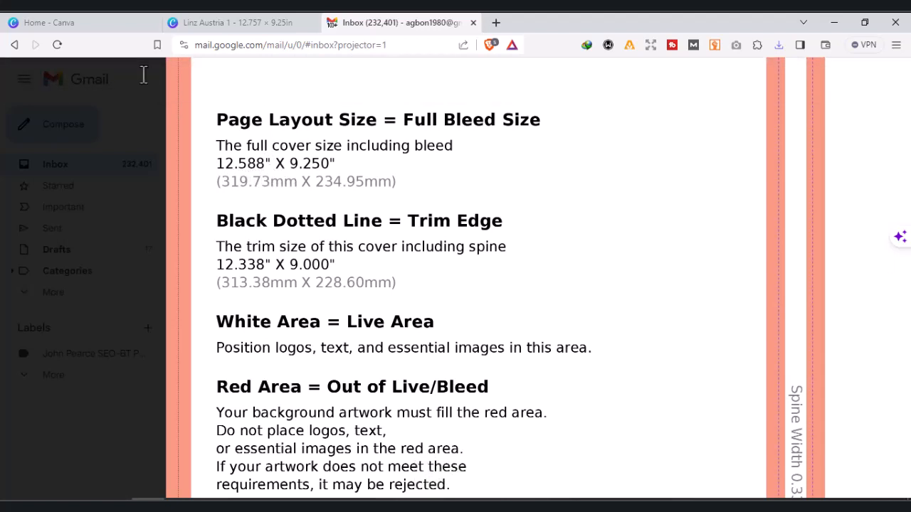
pyautogui.click(98, 21)
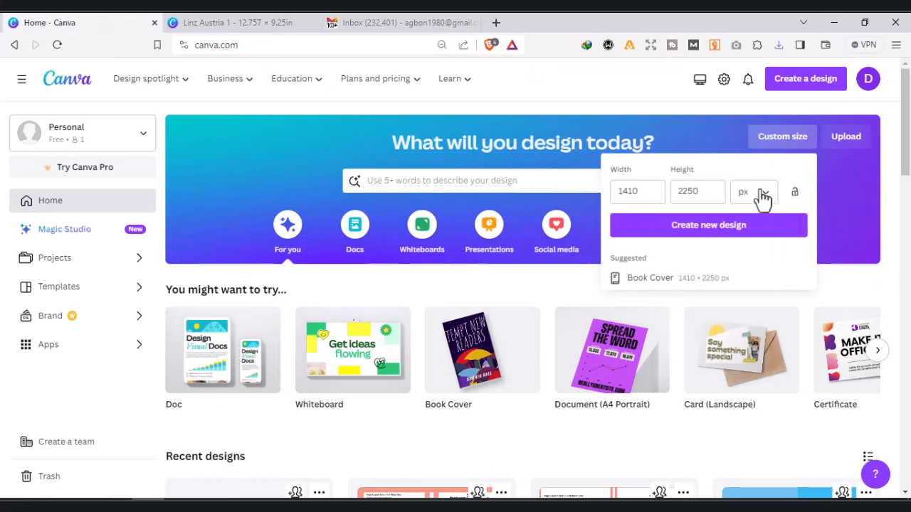
pyautogui.click(780, 142)
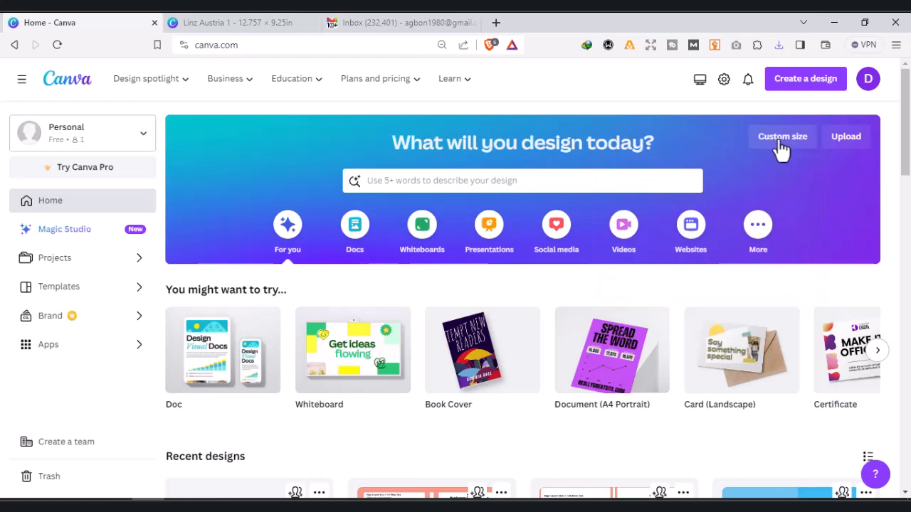
pyautogui.click(780, 143)
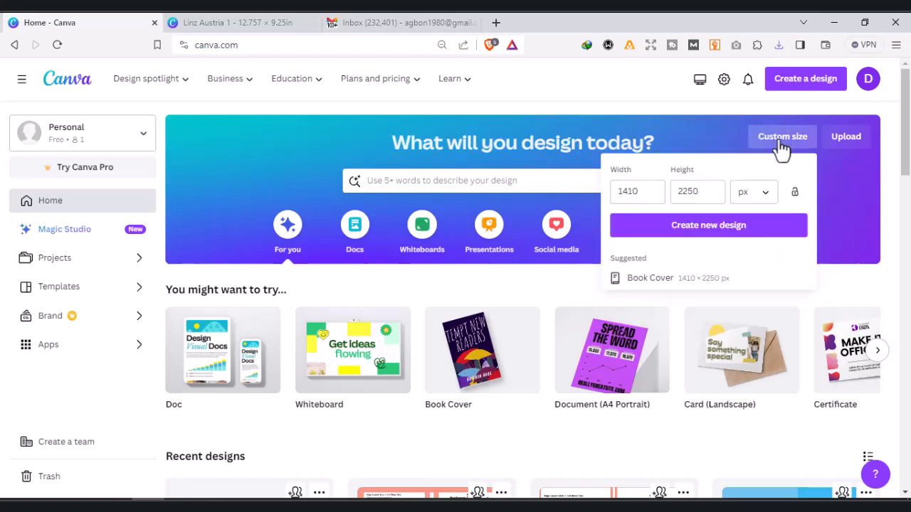
pyautogui.click(766, 204)
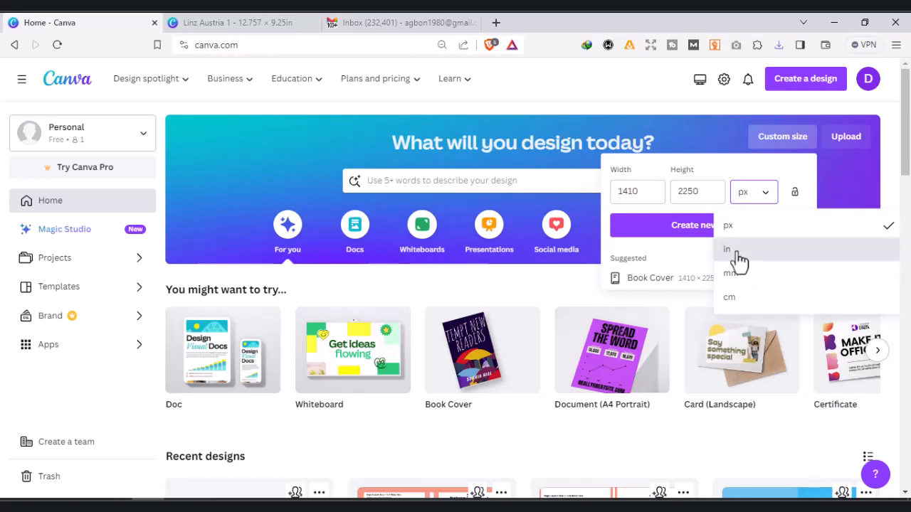
pyautogui.click(737, 256)
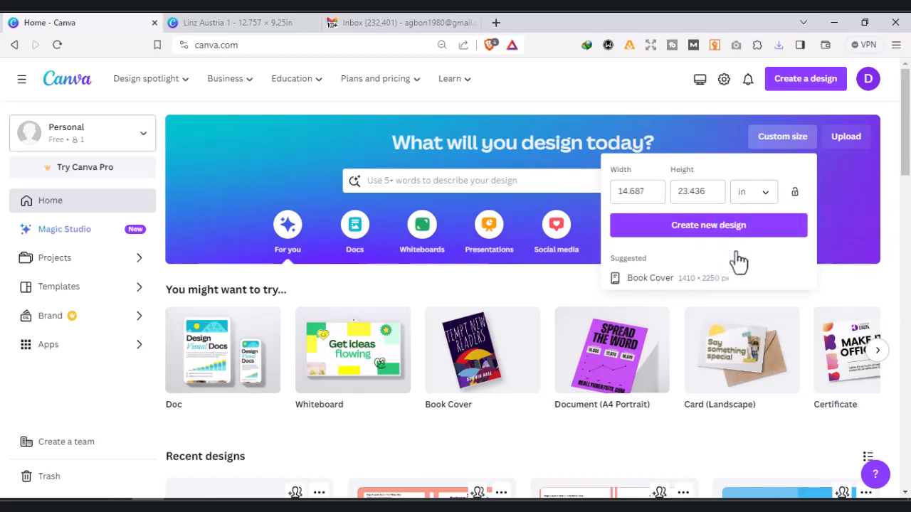
# Step: Check the paperback template's full bleed size in Gmail and create a custom 12.588 × 9.250 in design in Canva
pyautogui.click(648, 192)
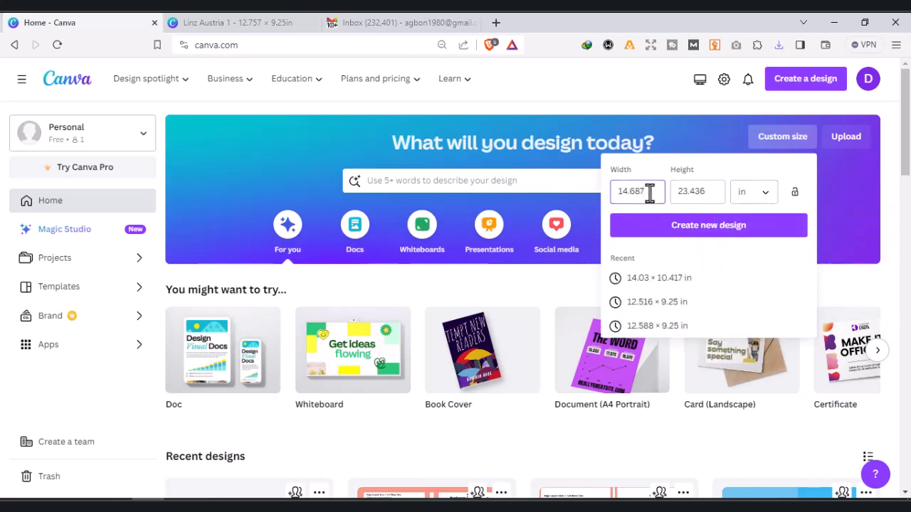
pyautogui.click(403, 24)
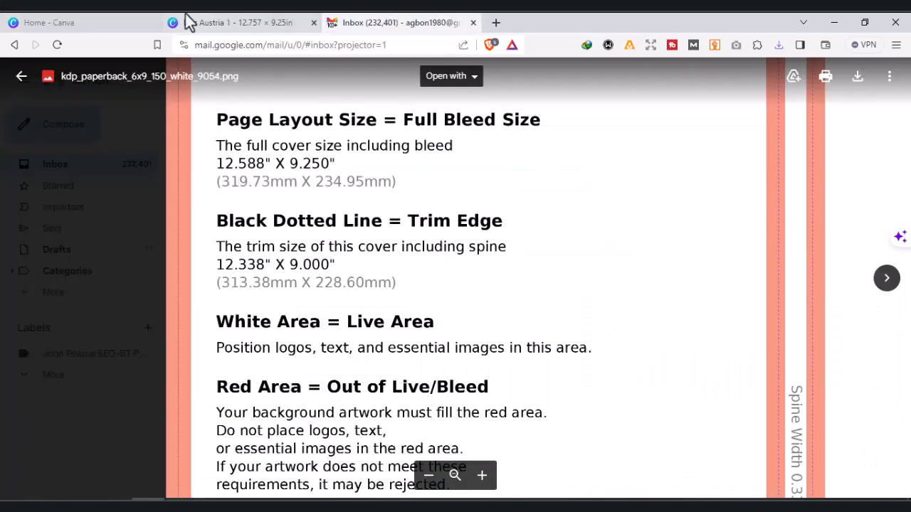
pyautogui.click(55, 23)
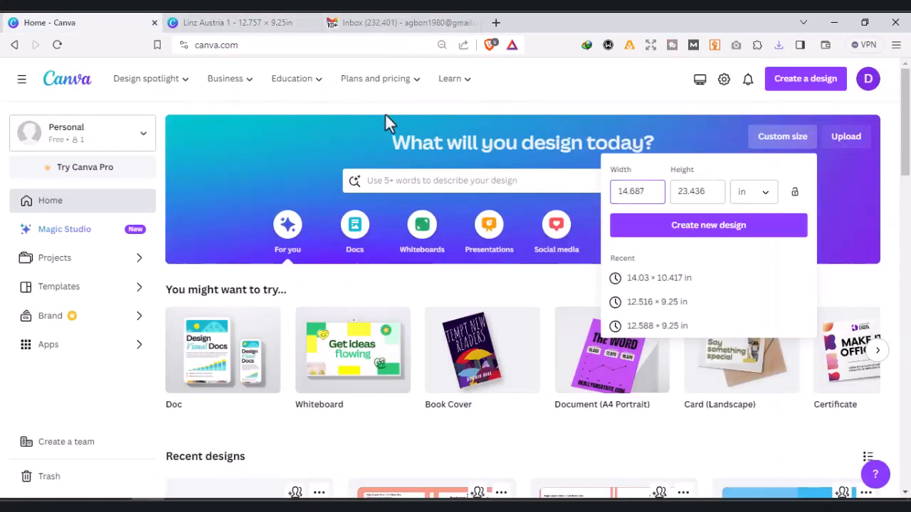
pyautogui.hotkey('ctrl', 'a')
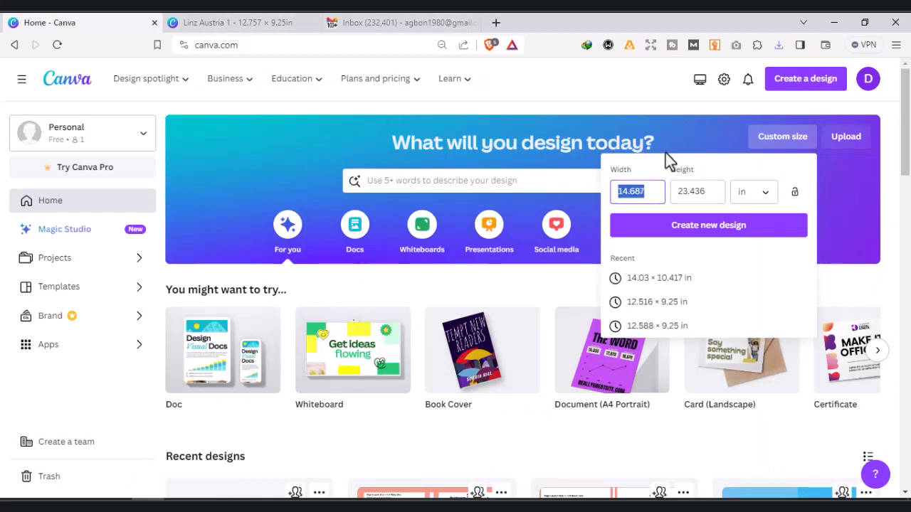
pyautogui.write('12.588')
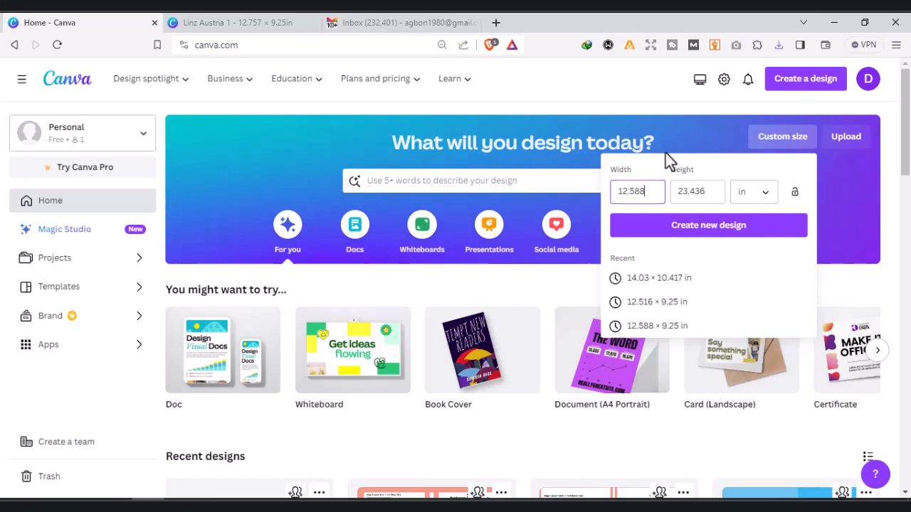
pyautogui.press('Tab')
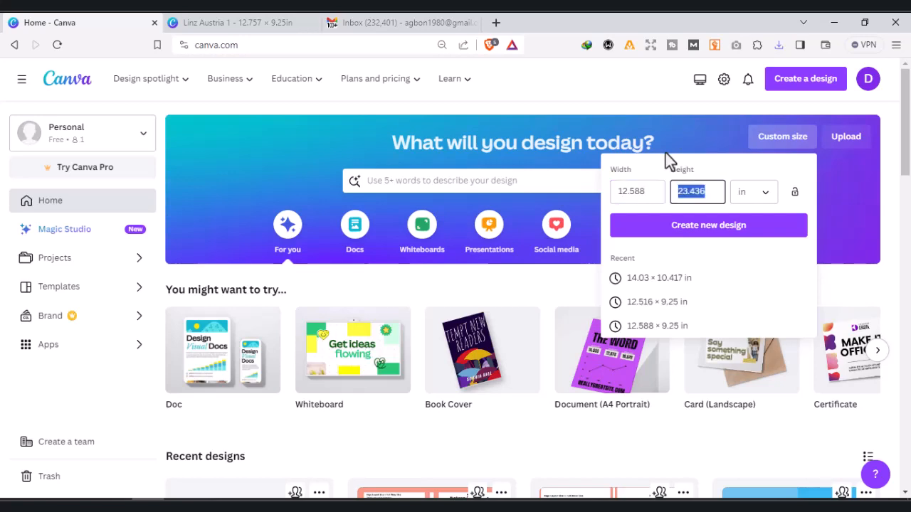
pyautogui.write('9.250')
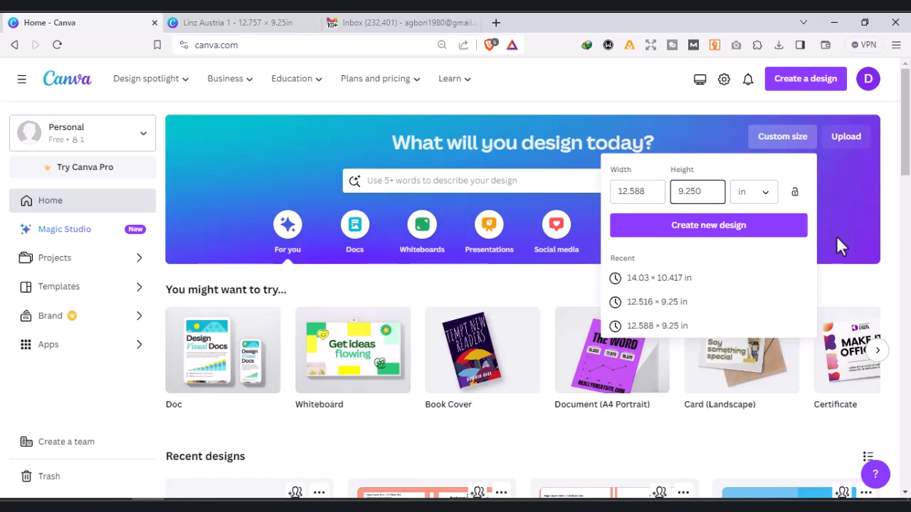
pyautogui.click(690, 241)
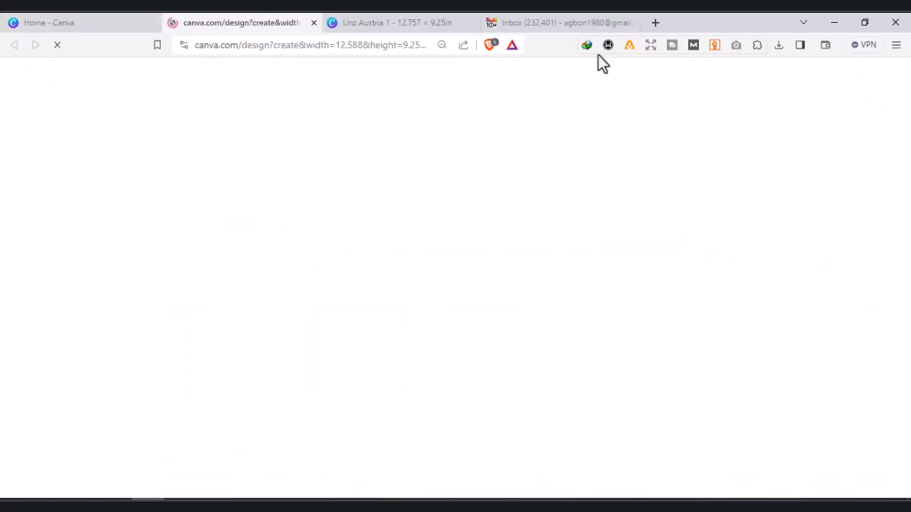
# Step: Switch to Gmail, view the hardcover case laminate template kdp_hardcover_caselaminate_6x9_150_white_8679.png, and save it to the computer
pyautogui.click(548, 22)
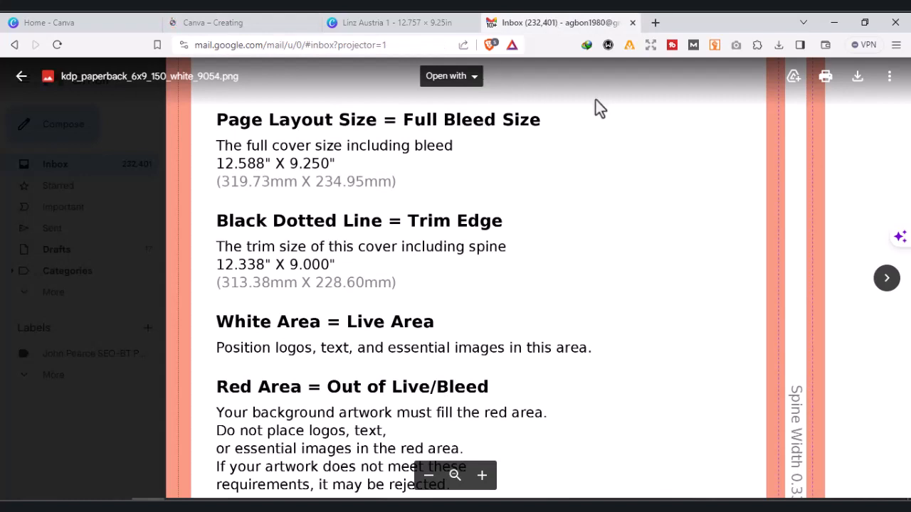
pyautogui.click(887, 279)
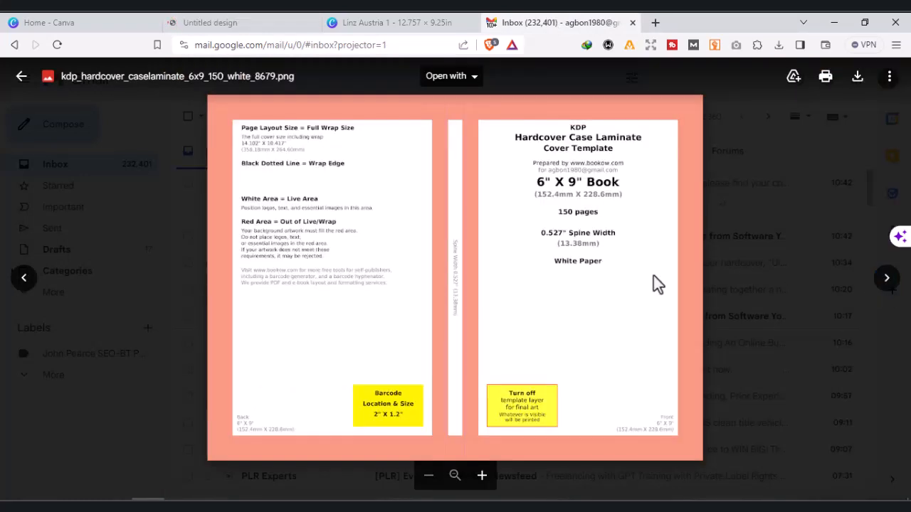
pyautogui.click(856, 76)
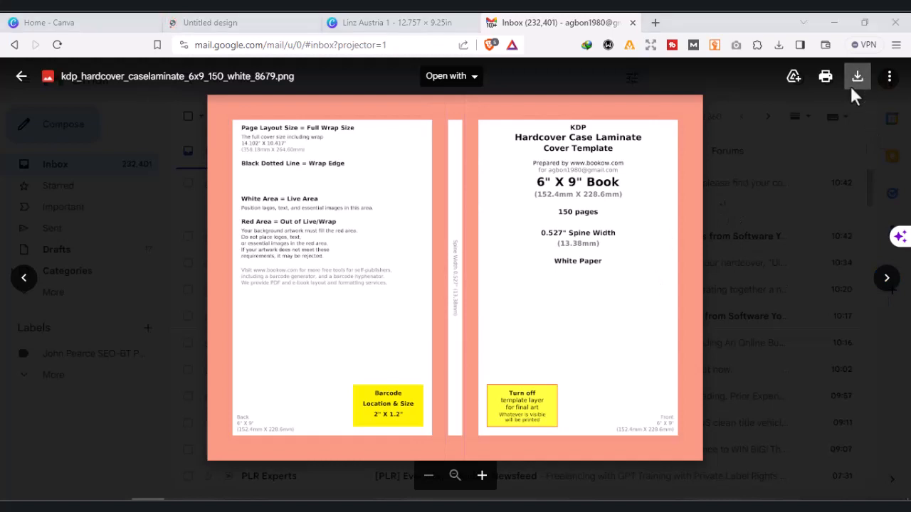
pyautogui.click(340, 311)
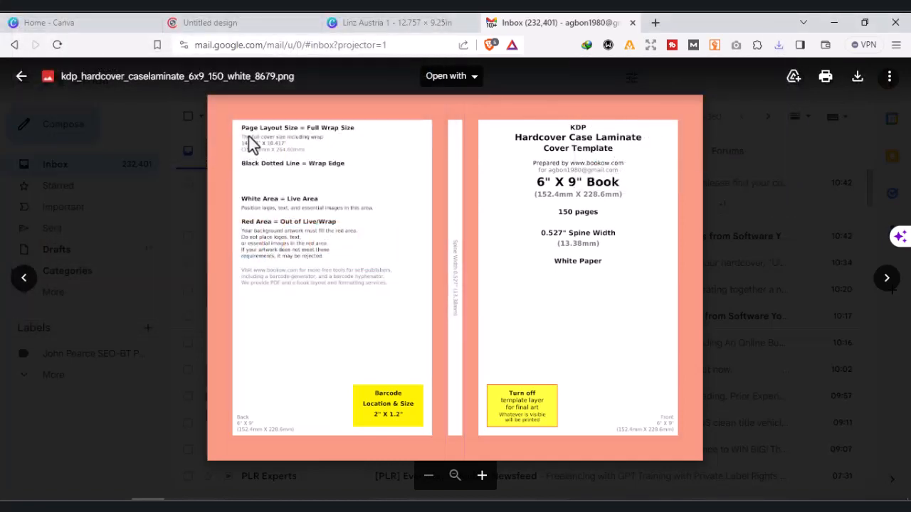
# Step: Read the full wrap size on the hardcover template, switch to Canva's home page, and set the custom design width to 14.102 in
pyautogui.scroll(1, 248, 136)
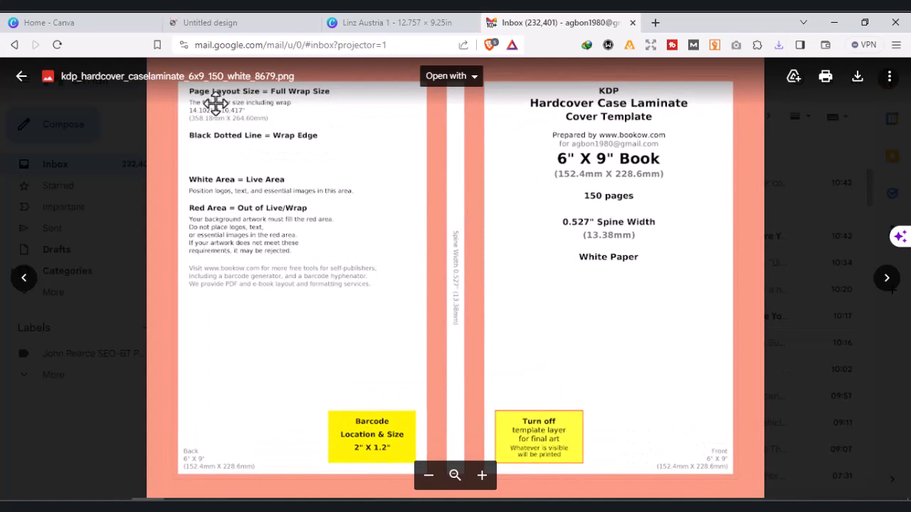
pyautogui.scroll(4, 215, 103)
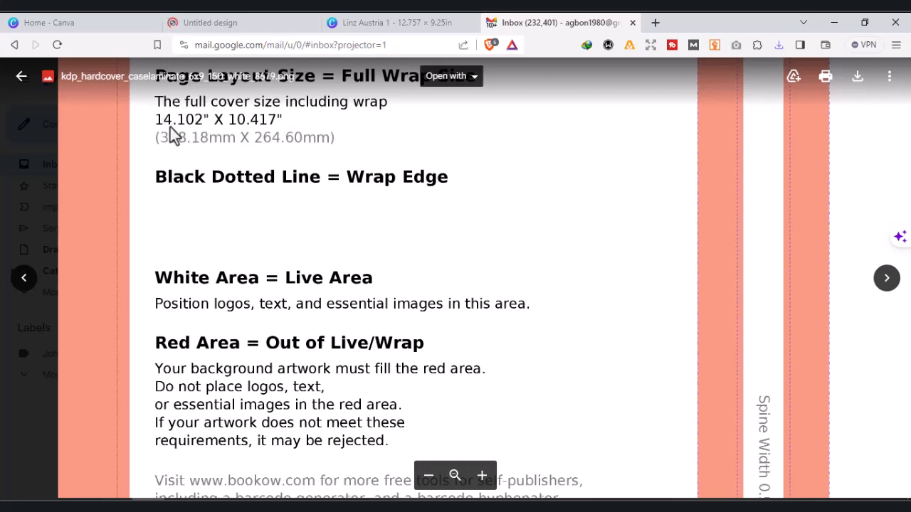
pyautogui.click(93, 20)
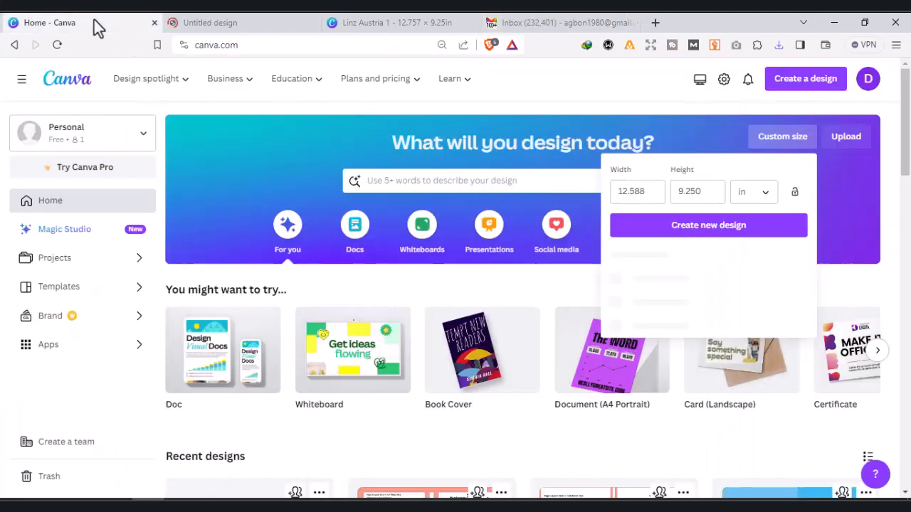
pyautogui.click(648, 190)
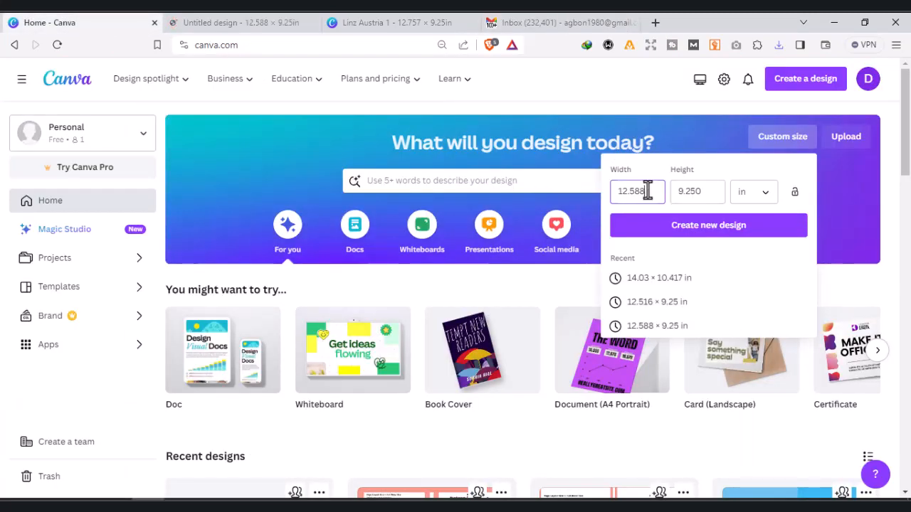
pyautogui.doubleClick(648, 190)
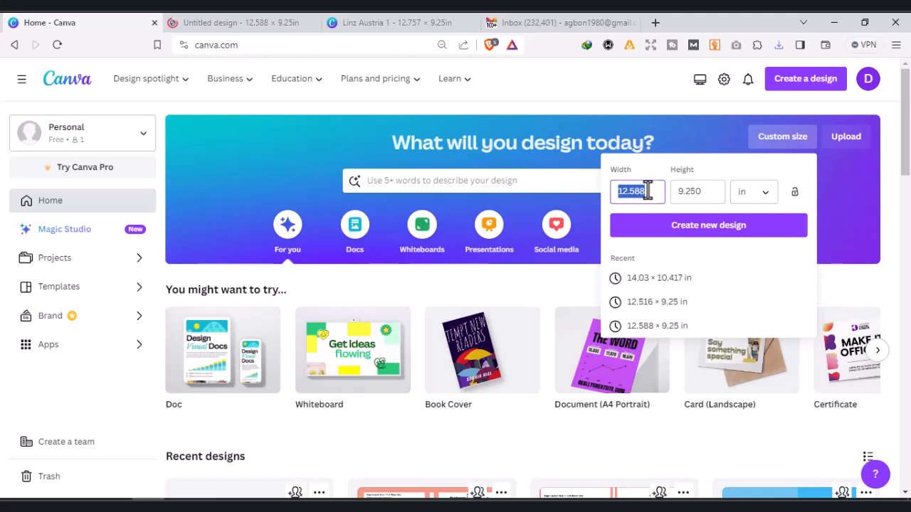
pyautogui.write('14.1')
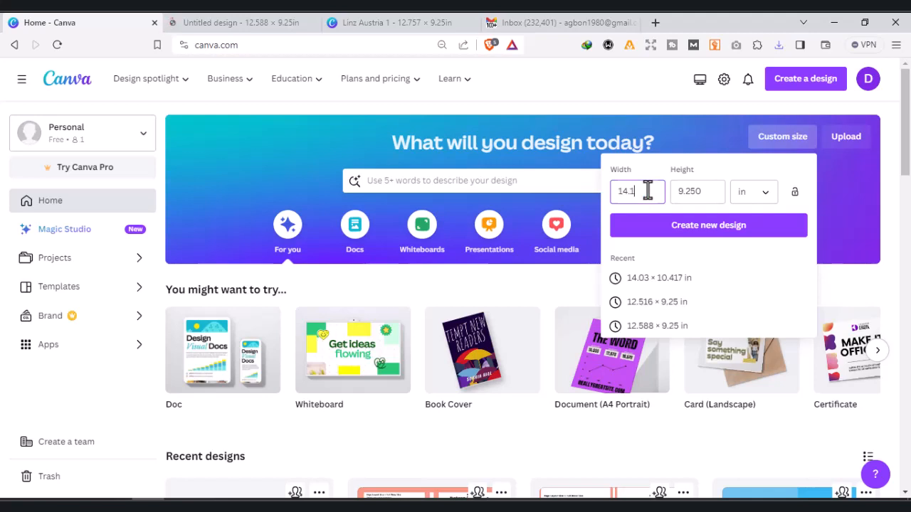
pyautogui.write('02')
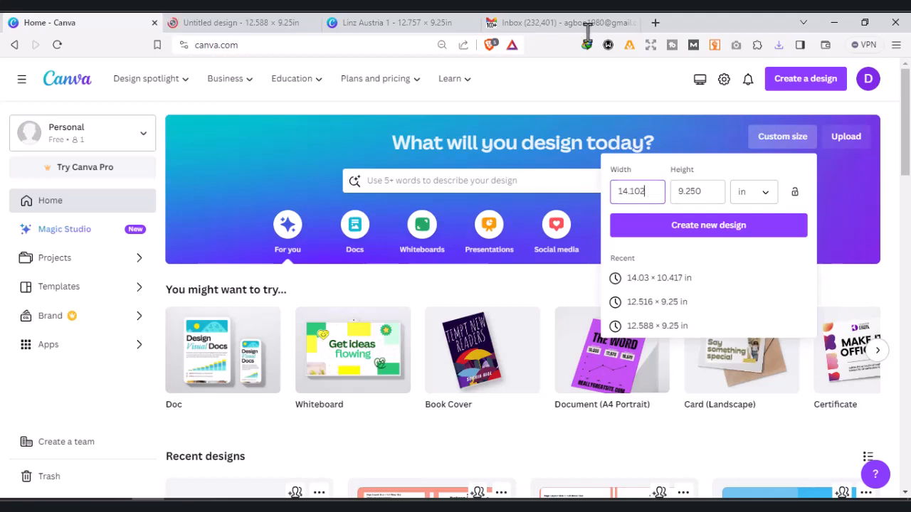
# Step: Recheck the hardcover template's size in Gmail, set Canva's custom design height to 10.417 in, and create the design
pyautogui.click(569, 23)
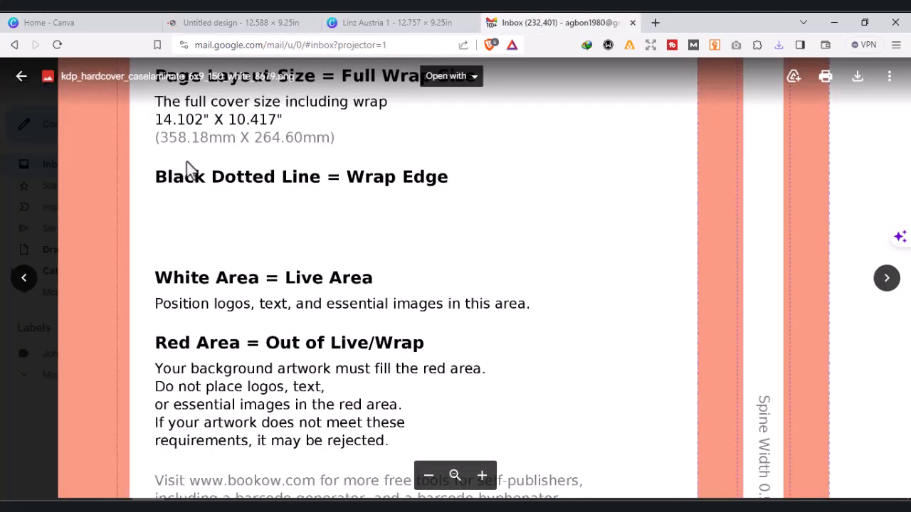
pyautogui.click(52, 23)
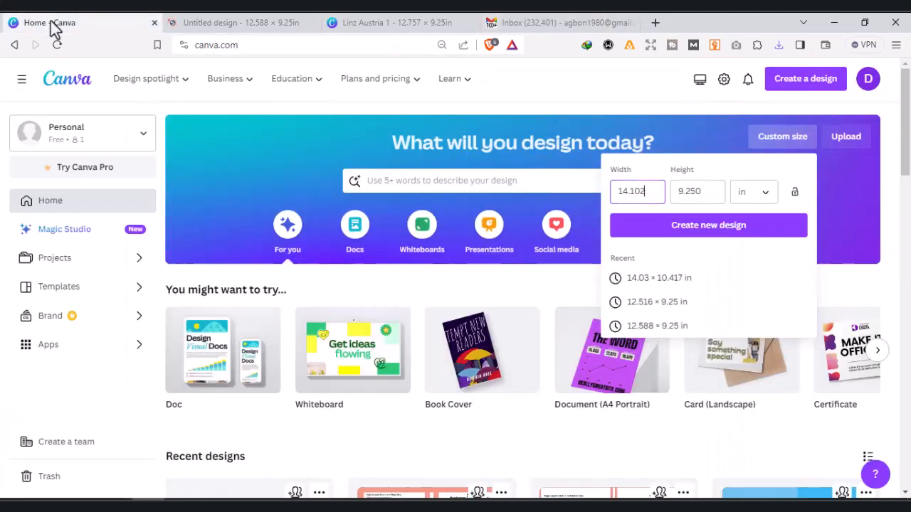
pyautogui.click(701, 188)
pyautogui.doubleClick(700, 189)
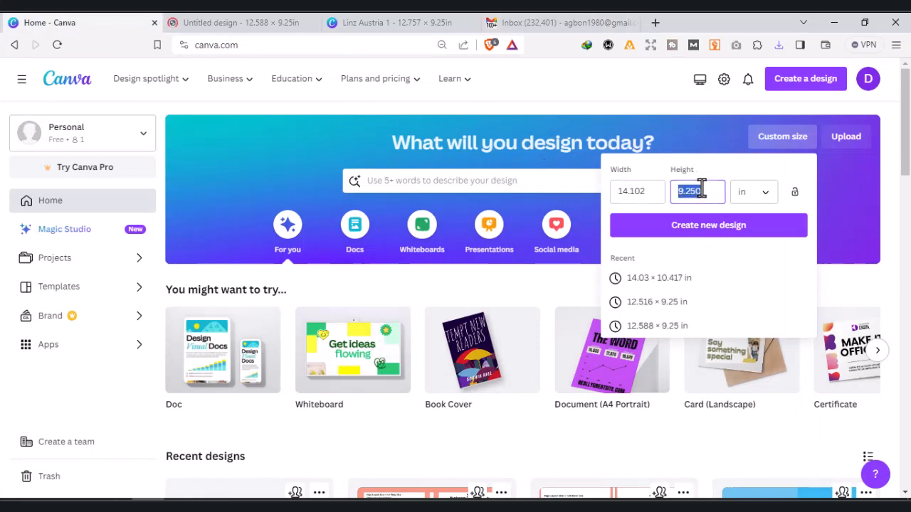
pyautogui.write('10.417')
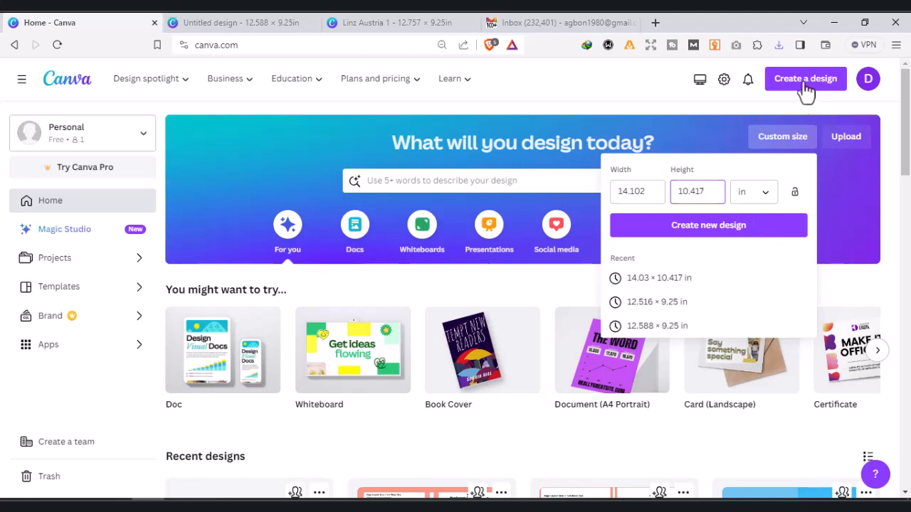
pyautogui.click(698, 228)
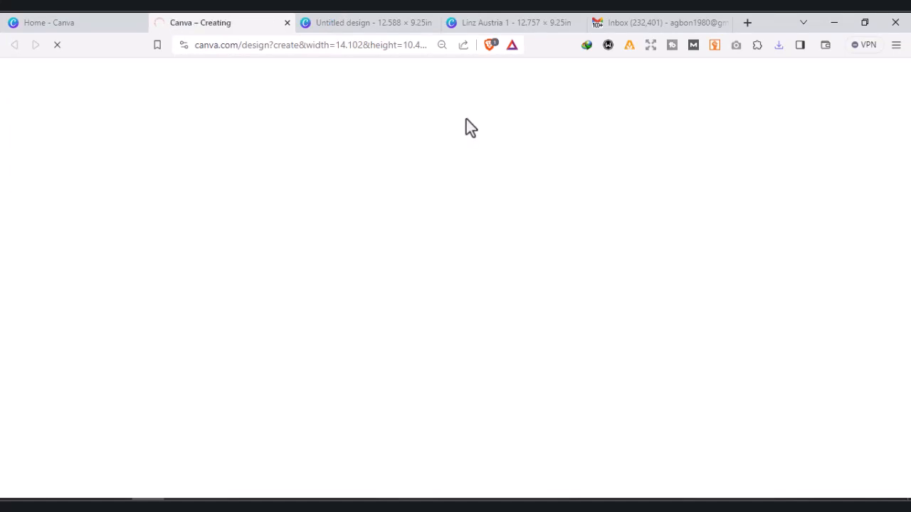
# Step: Rename the 12.588 × 9.25 in design "Lagos Travel Guide" and copy its title
pyautogui.click(390, 15)
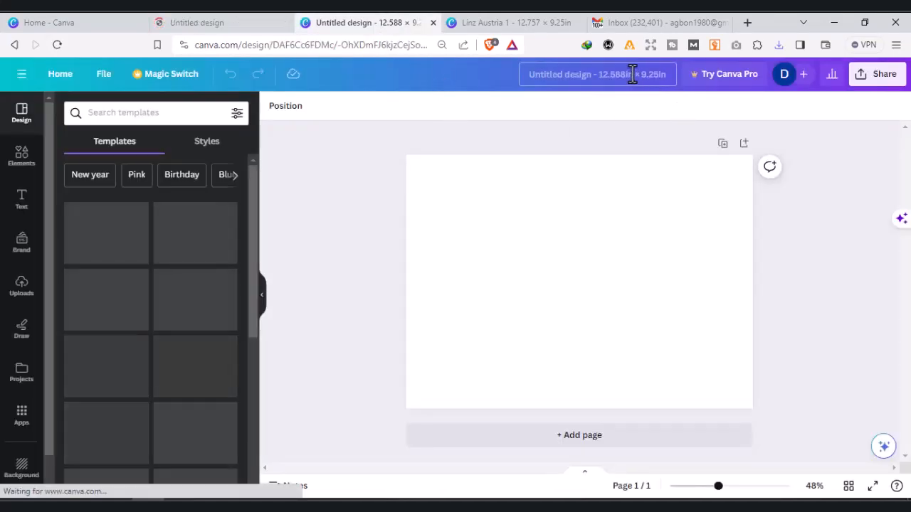
pyautogui.click(632, 74)
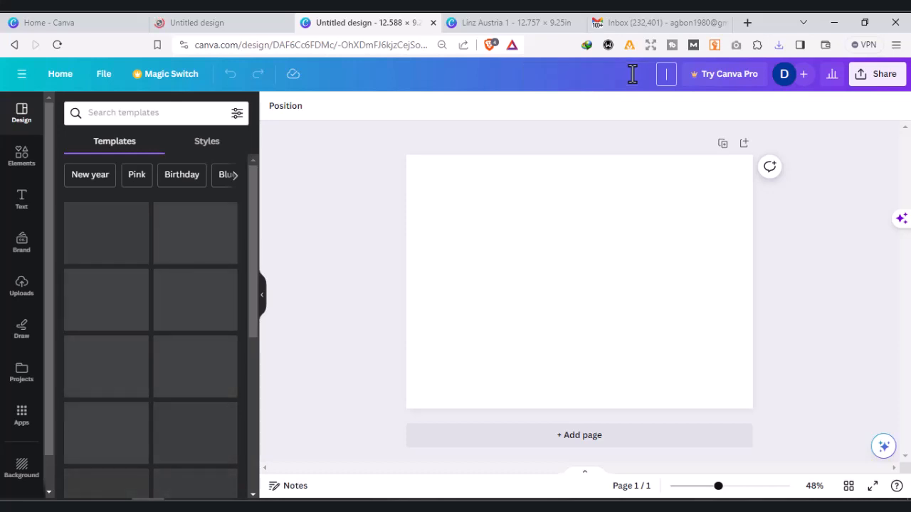
pyautogui.write('Lagos')
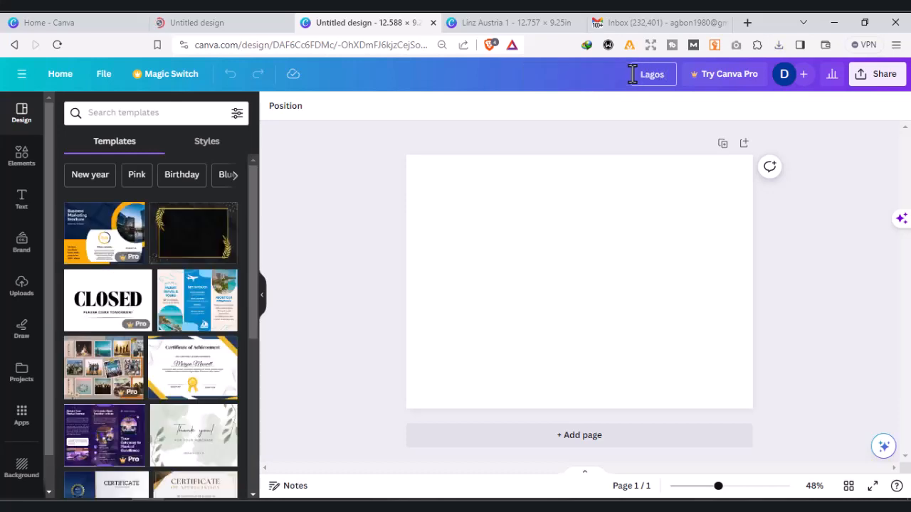
pyautogui.write(' Travel guide')
pyautogui.press('Return')
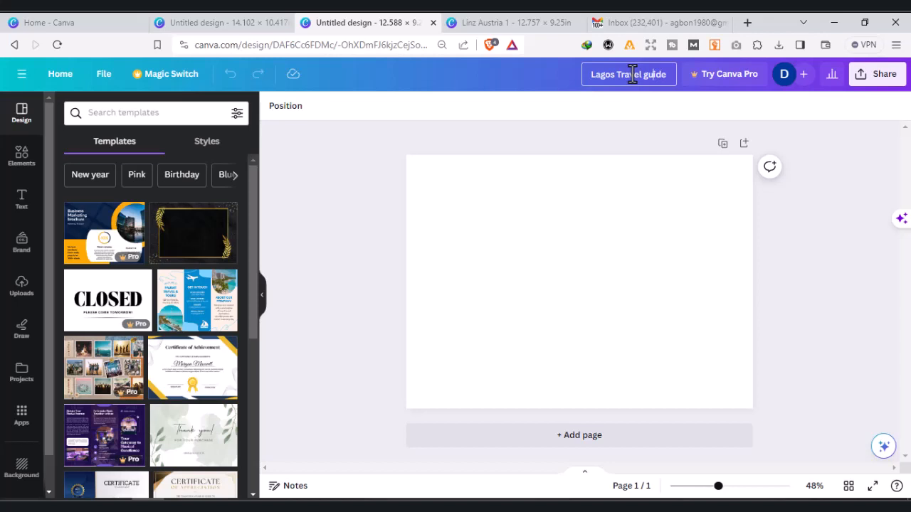
pyautogui.press('BackSpace')
pyautogui.write('G')
pyautogui.hotkey('ctrl', 'a')
pyautogui.hotkey('ctrl', 'c')
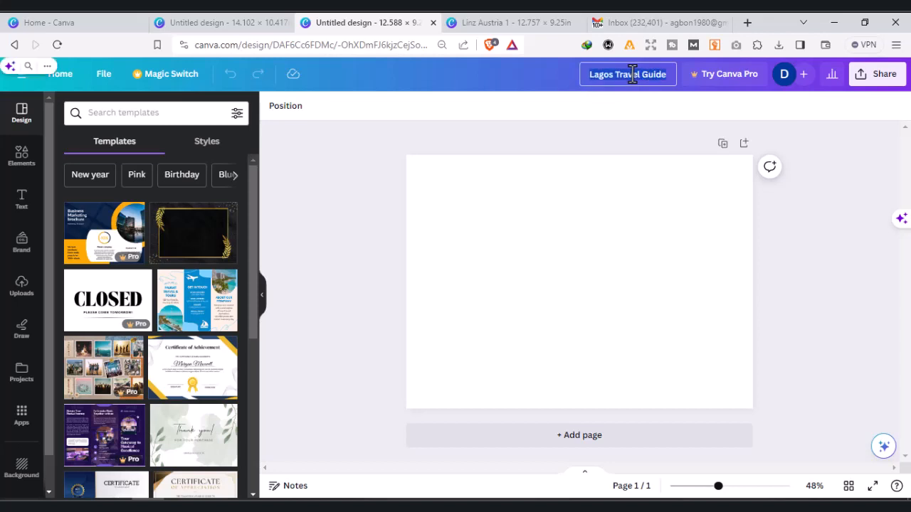
# Step: Rename the 14.102 × 10.417 in design "Lagos Travel Guide 2", reusing the copied title
pyautogui.click(230, 23)
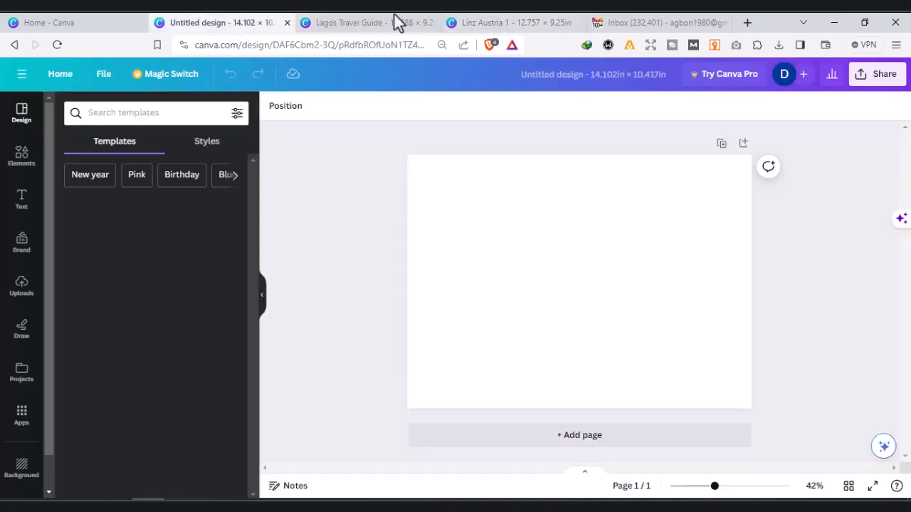
pyautogui.click(634, 76)
pyautogui.hotkey('ctrl', 'v')
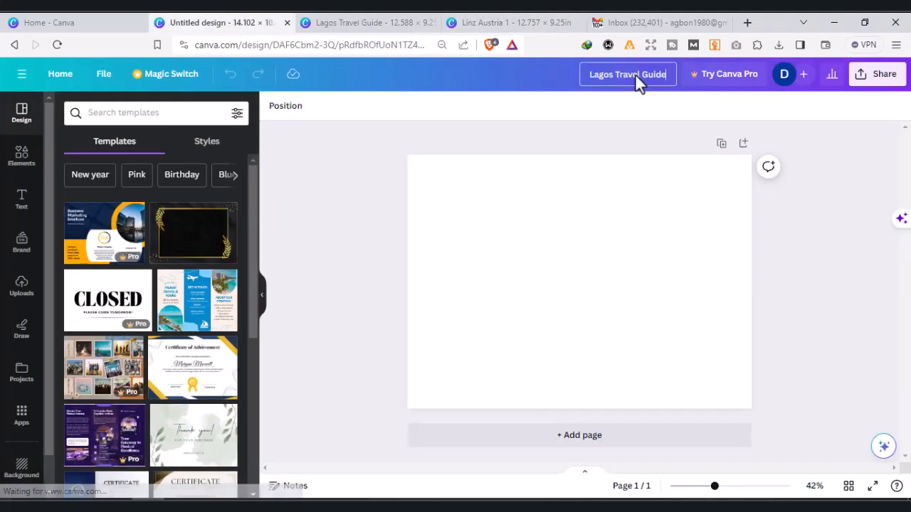
pyautogui.write('2')
pyautogui.press('Return')
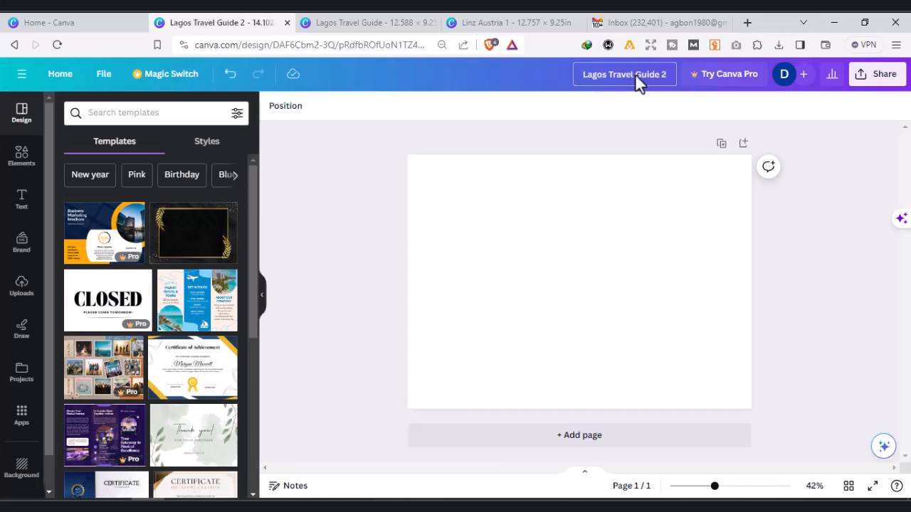
# Step: Place the downloaded kdp_paperback_6x9_150_white_9054.png template on the page of the "Lagos Travel Guide" design
pyautogui.click(375, 24)
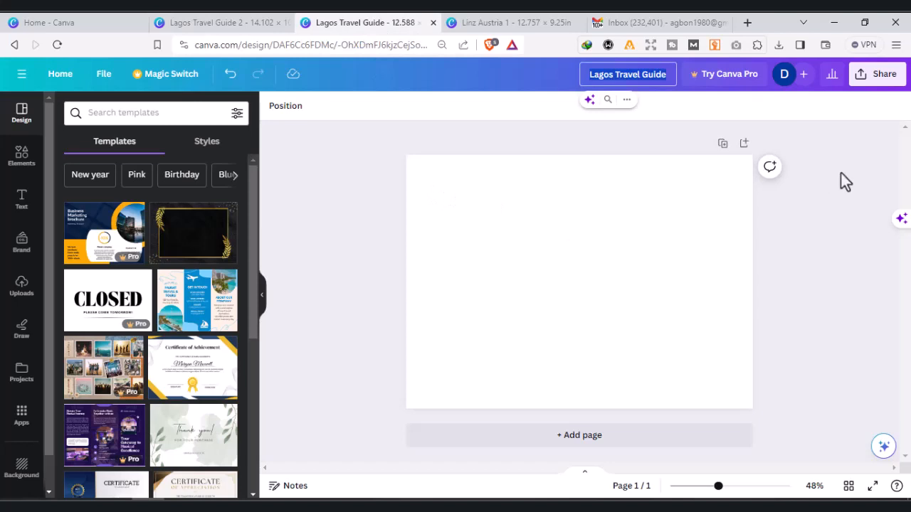
pyautogui.click(779, 47)
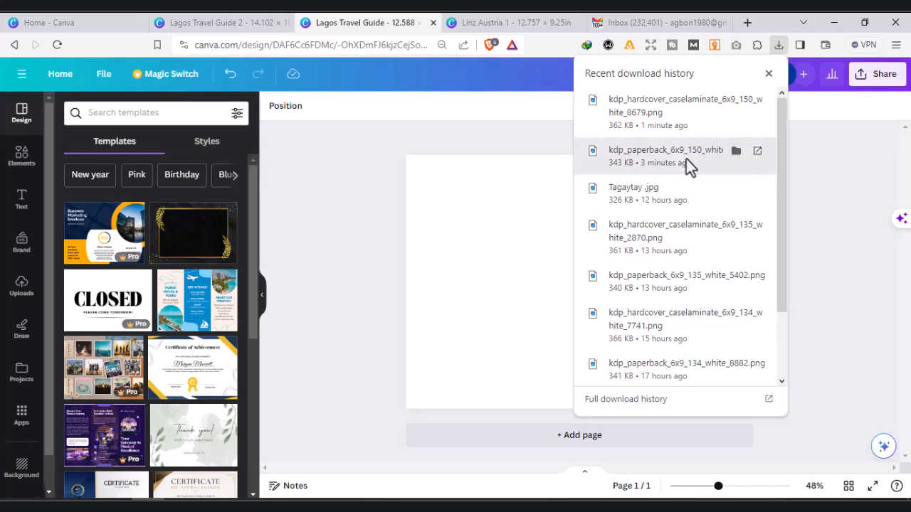
pyautogui.moveTo(682, 156); pyautogui.dragTo(514, 284)
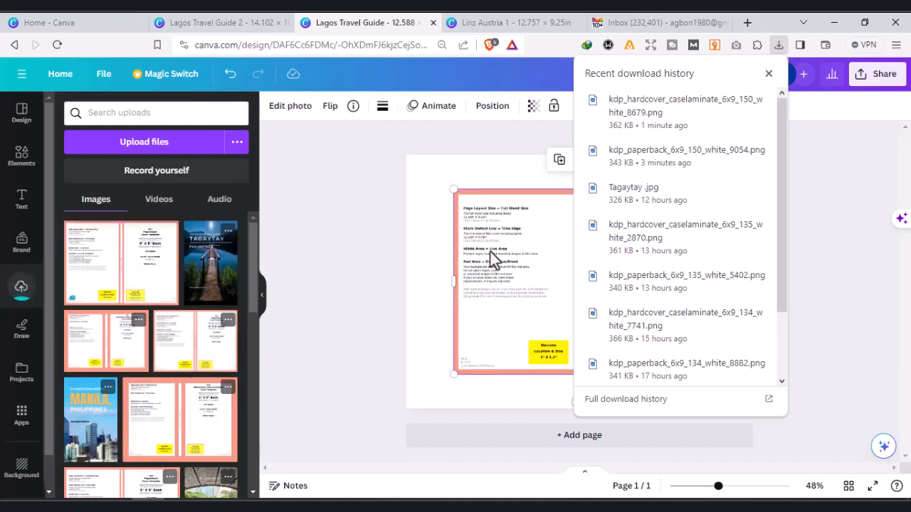
# Step: Place the downloaded kdp_hardcover_caselaminate_6x9_150_white_8679.png template on the page of the "Lagos Travel Guide 2" design
pyautogui.click(344, 163)
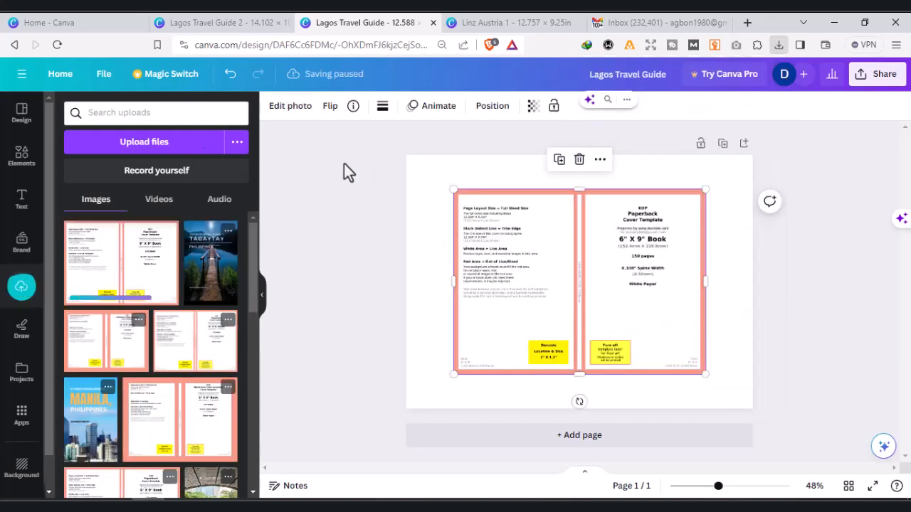
pyautogui.click(513, 165)
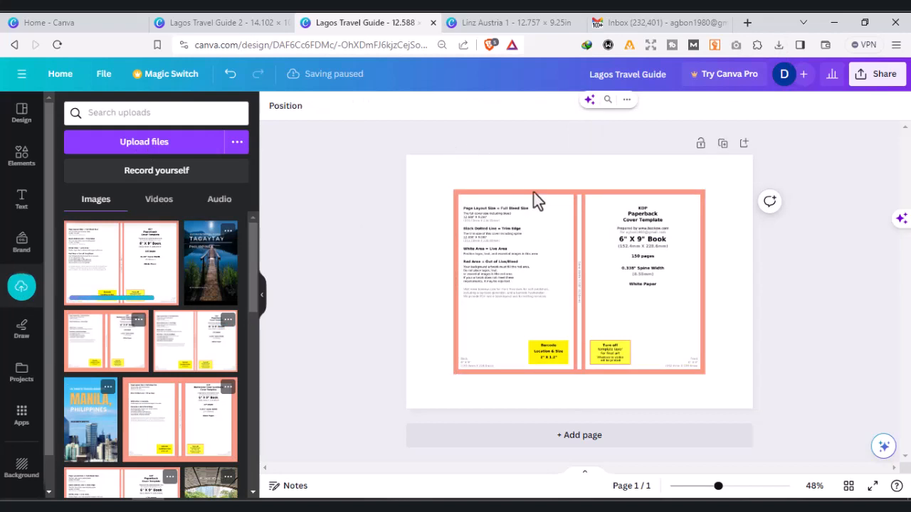
pyautogui.click(228, 29)
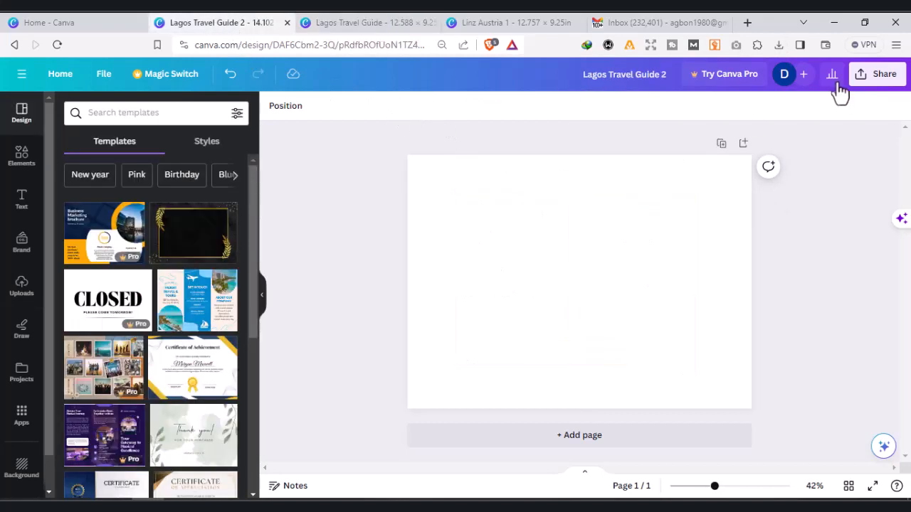
pyautogui.click(780, 46)
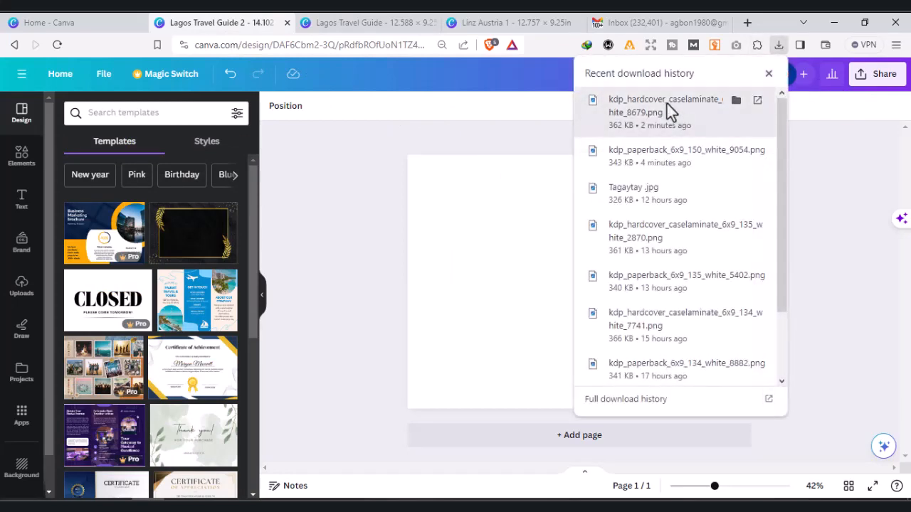
pyautogui.moveTo(666, 105); pyautogui.dragTo(442, 281)
pyautogui.moveTo(505, 279); pyautogui.dragTo(520, 284)
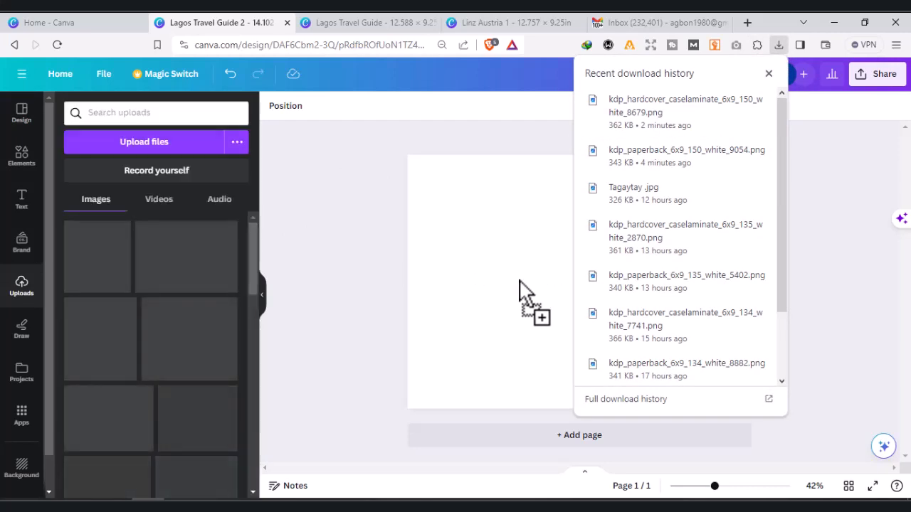
# Step: Set the paperback template image as the page background in the "Lagos Travel Guide" design
pyautogui.click(339, 23)
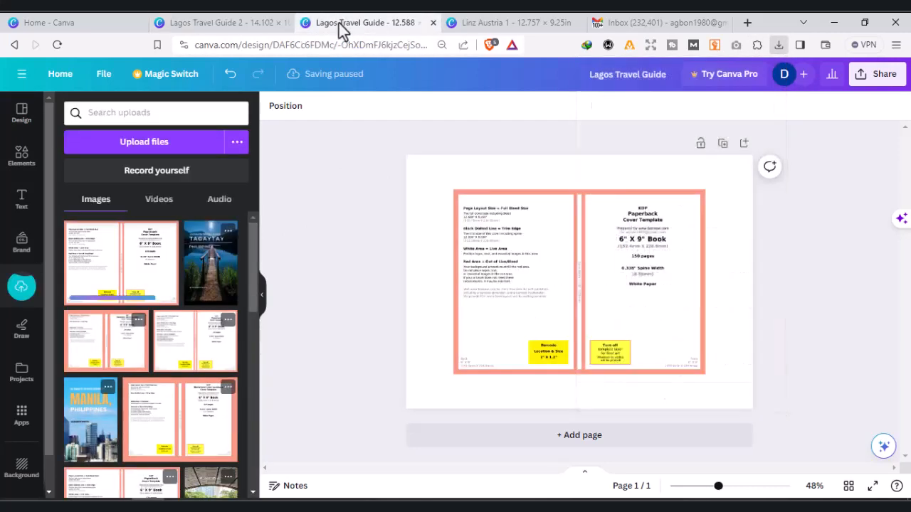
pyautogui.click(521, 272)
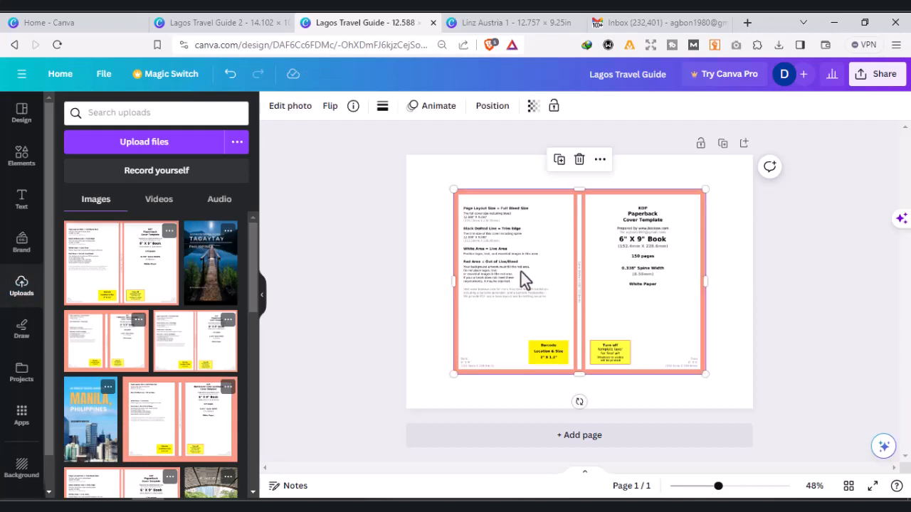
pyautogui.rightClick(520, 273)
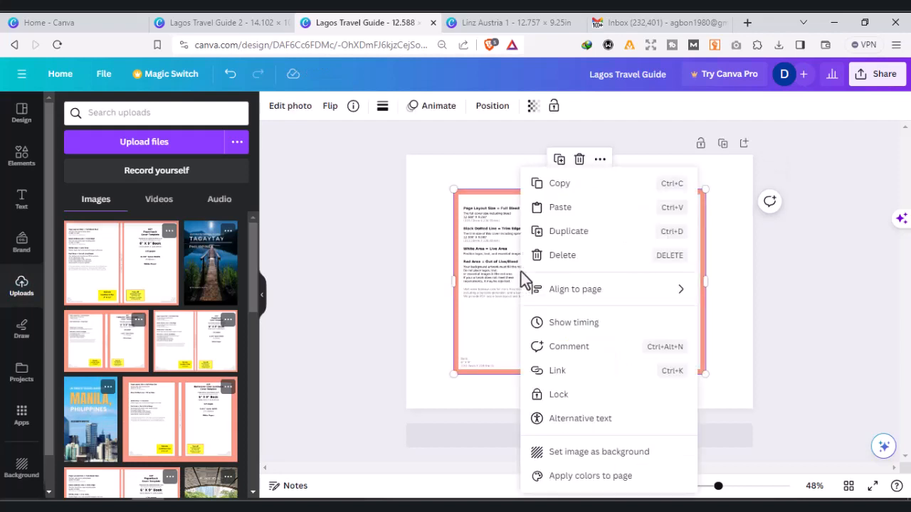
pyautogui.click(599, 452)
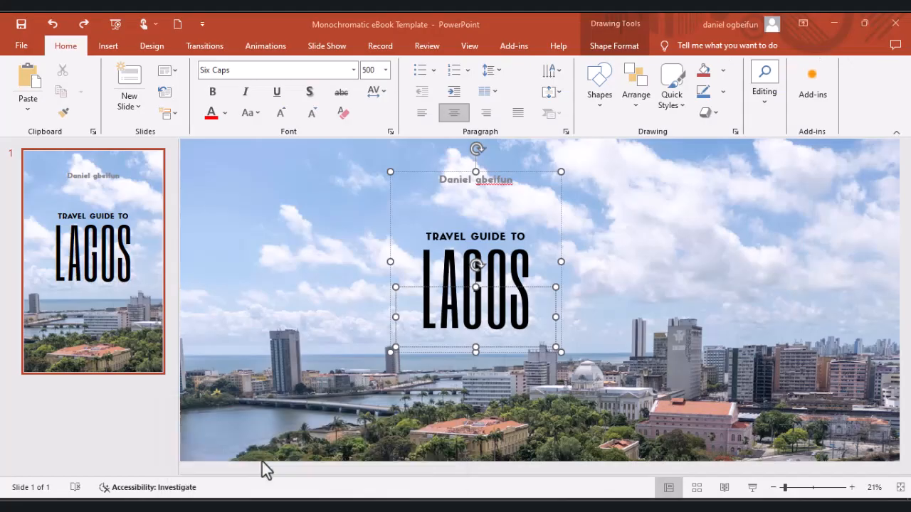
# Step: In PowerPoint, start saving a copy of the Lagos cover to the Pictures folder in JPEG File Interchange Format
pyautogui.click(262, 459)
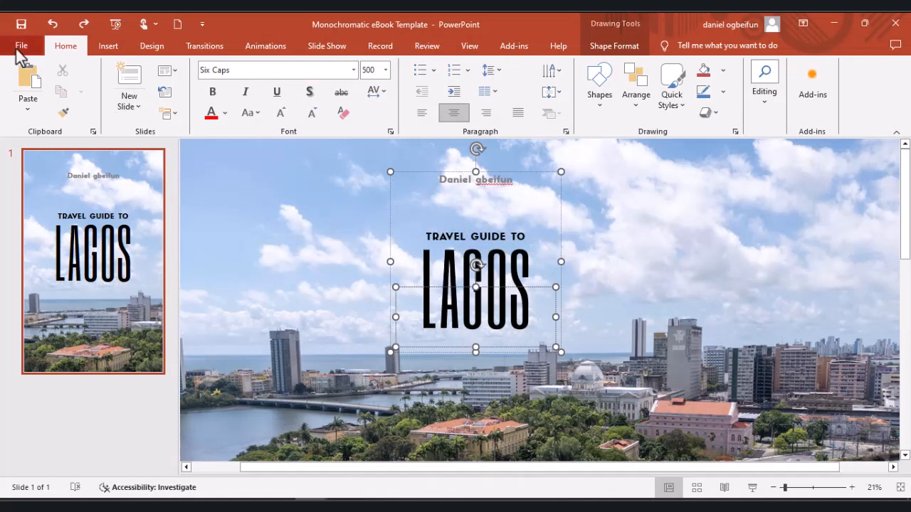
pyautogui.click(337, 236)
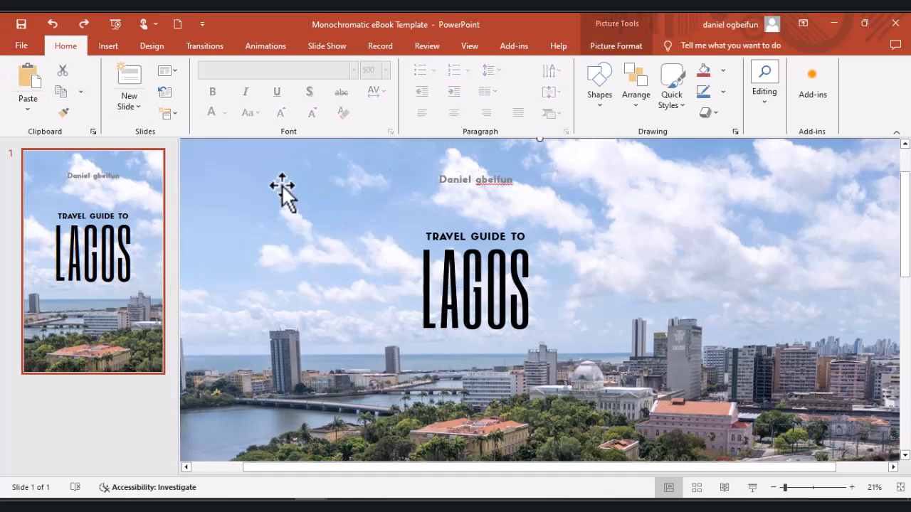
pyautogui.click(18, 47)
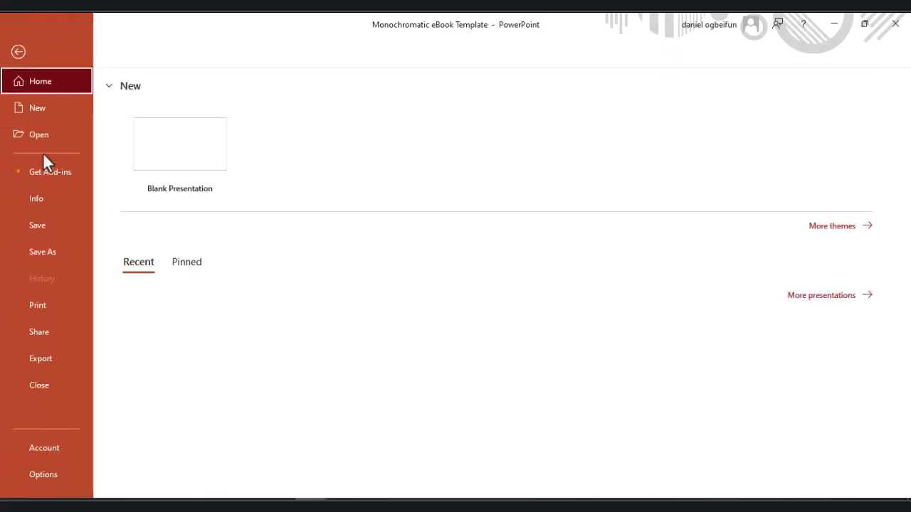
pyautogui.click(39, 254)
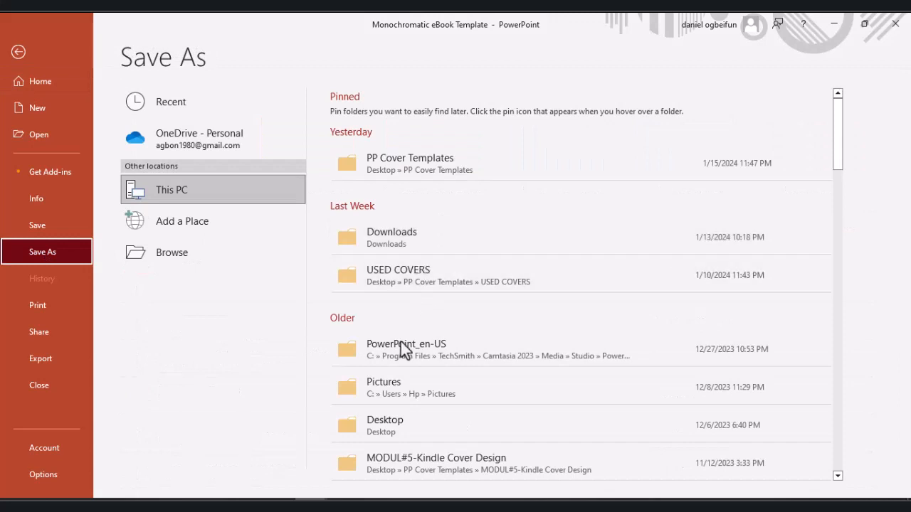
pyautogui.click(397, 381)
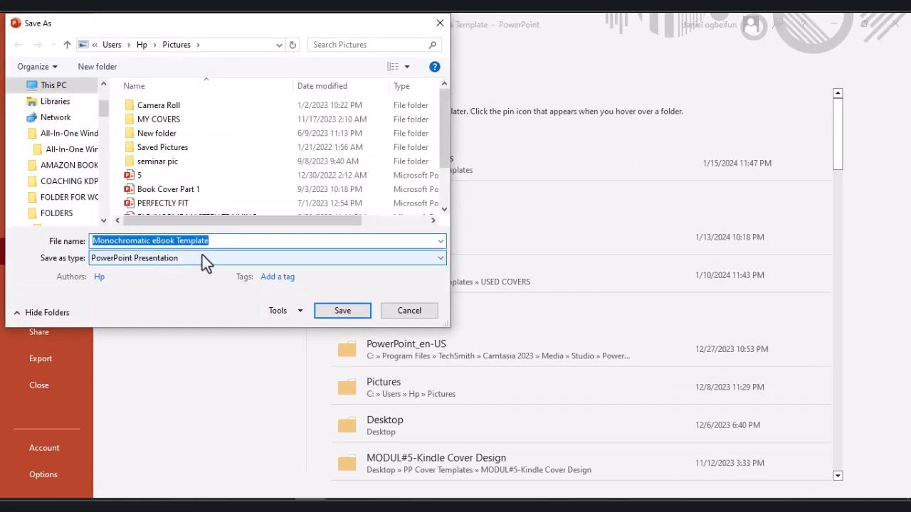
pyautogui.click(188, 260)
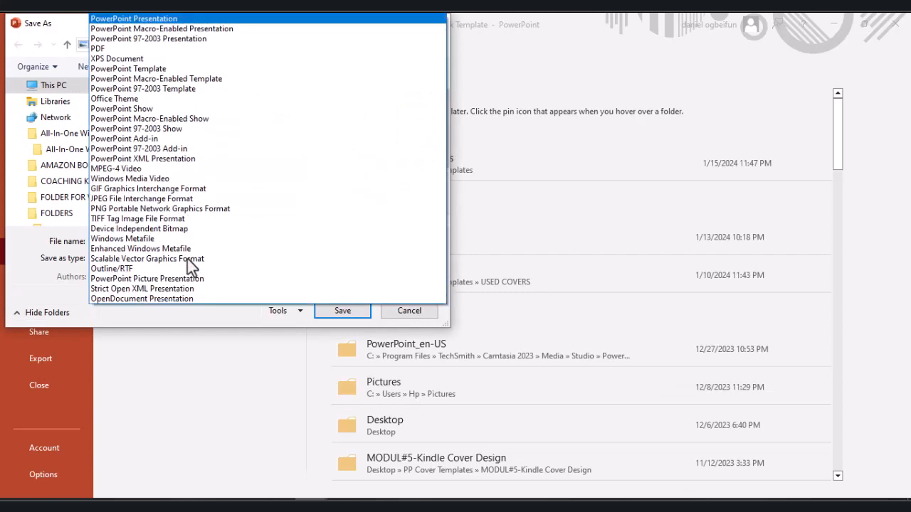
pyautogui.click(138, 202)
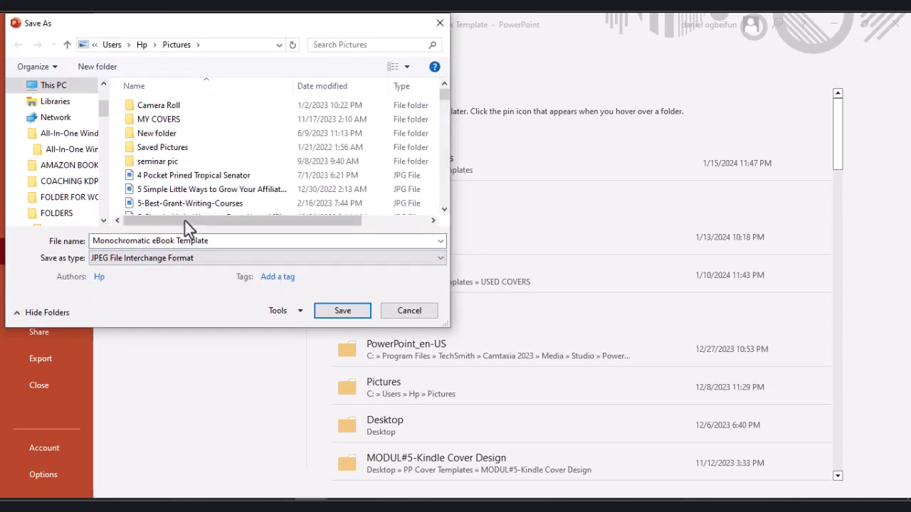
# Step: Name the JPEG "Lagos Travel Guide 2" and export only the current slide
pyautogui.click(214, 242)
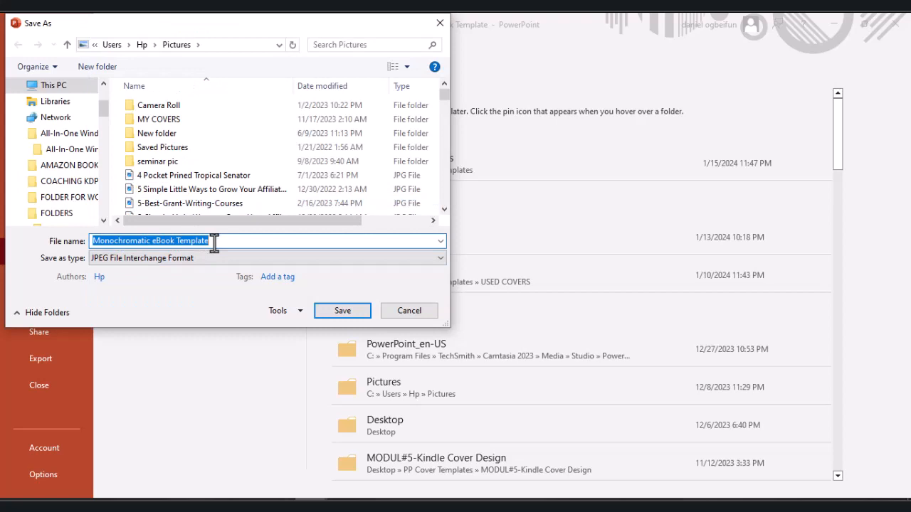
pyautogui.write('La')
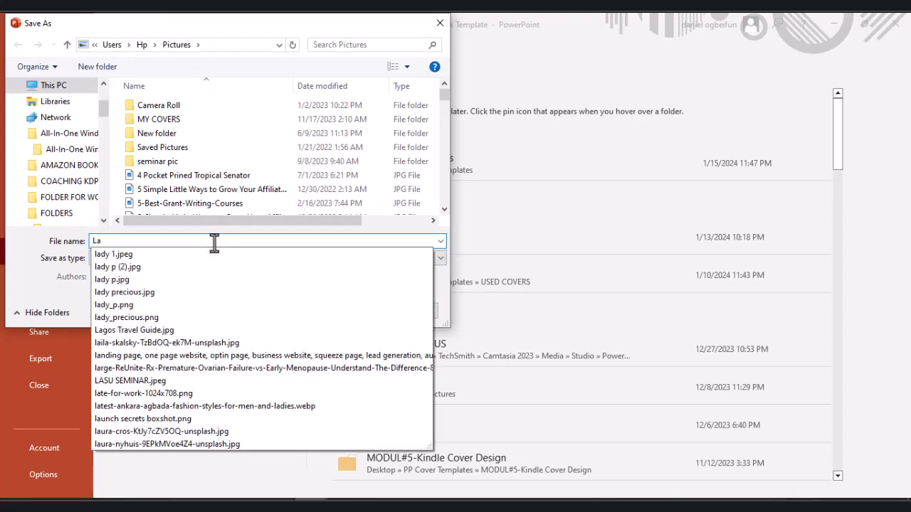
pyautogui.write('gos')
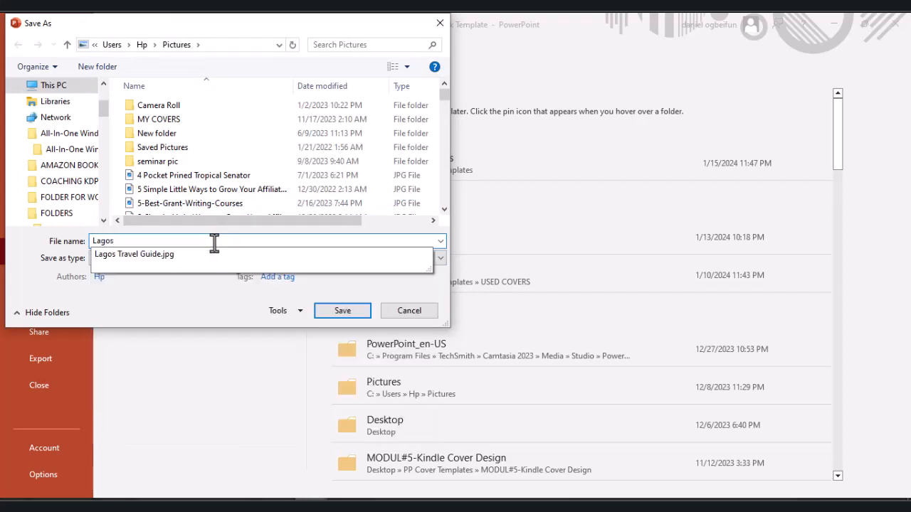
pyautogui.write(' Tr')
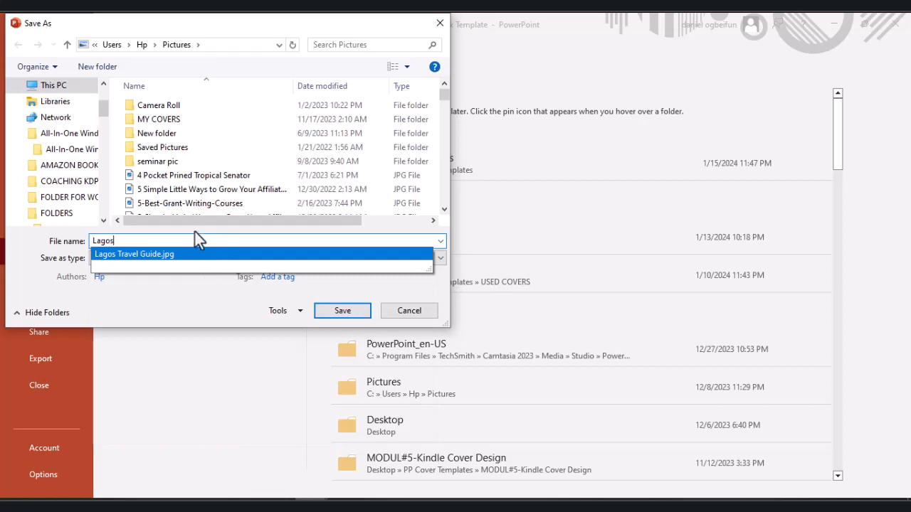
pyautogui.write('avel gui')
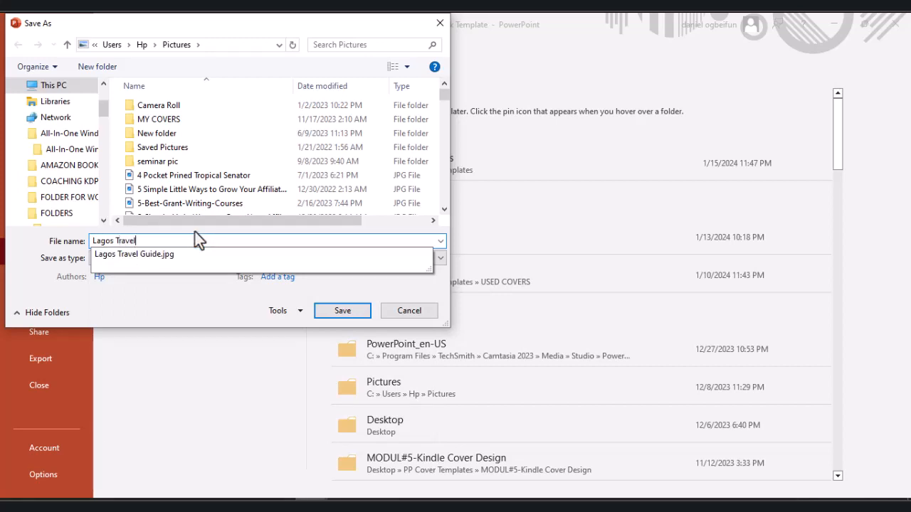
pyautogui.press('BackSpace')
pyautogui.press('BackSpace')
pyautogui.press('BackSpace')
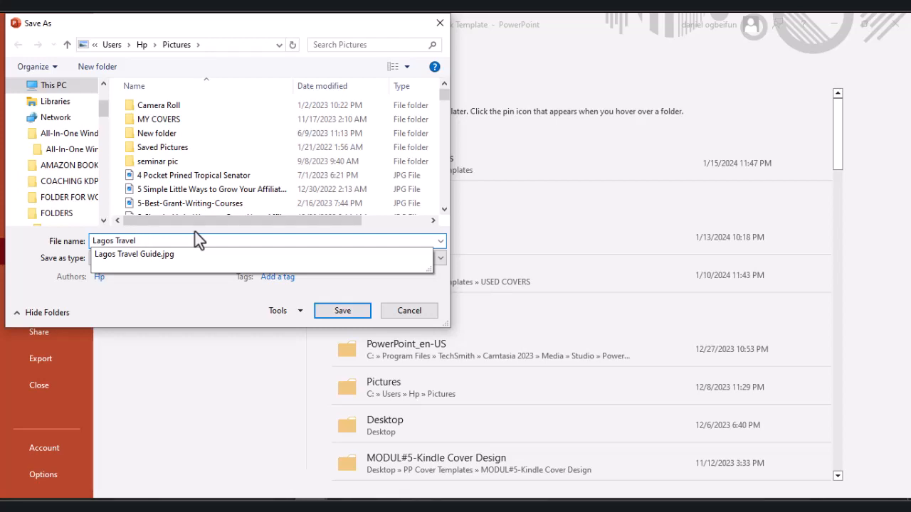
pyautogui.write('Guide 2')
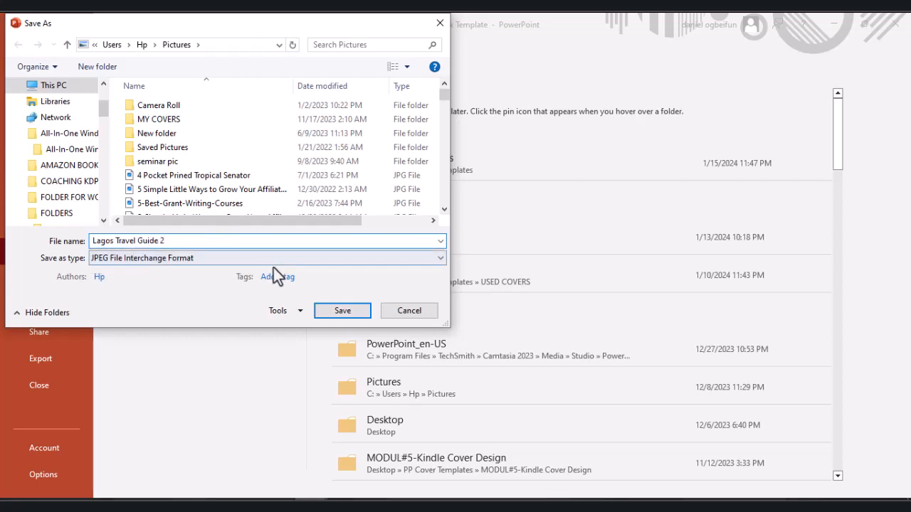
pyautogui.click(330, 308)
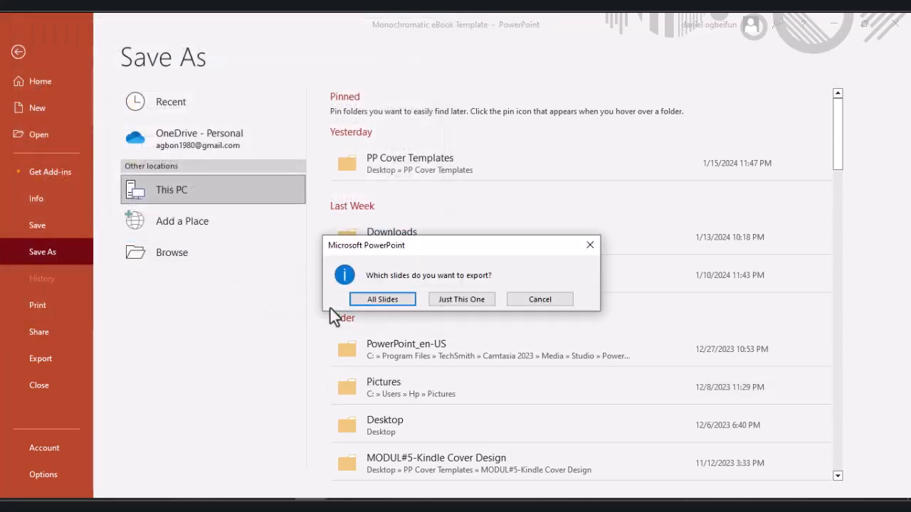
pyautogui.click(451, 298)
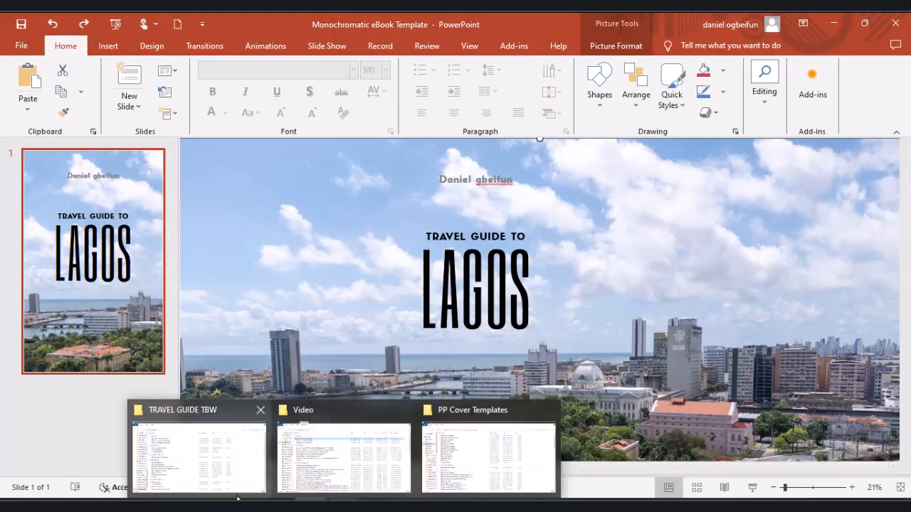
# Step: Switch back to Canva and upload Lagos Travel Guide 2.jpg from the Pictures folder
pyautogui.click(148, 506)
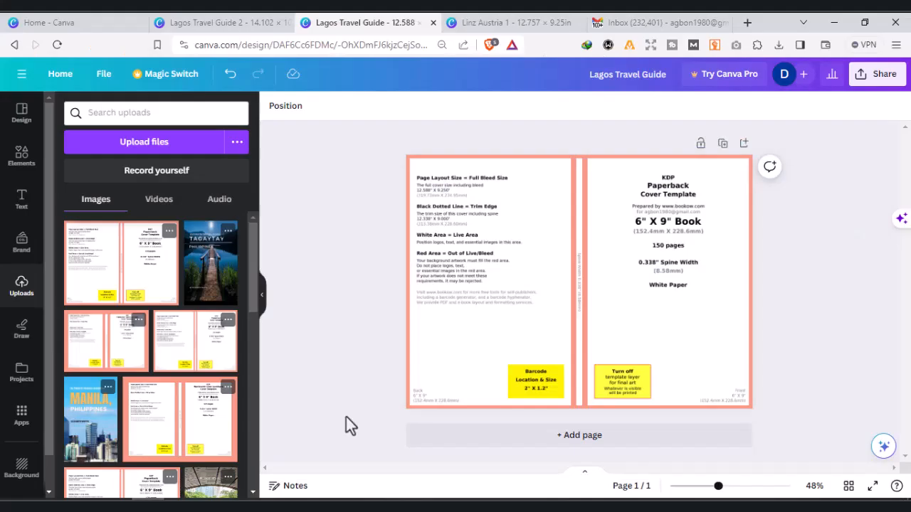
pyautogui.click(152, 151)
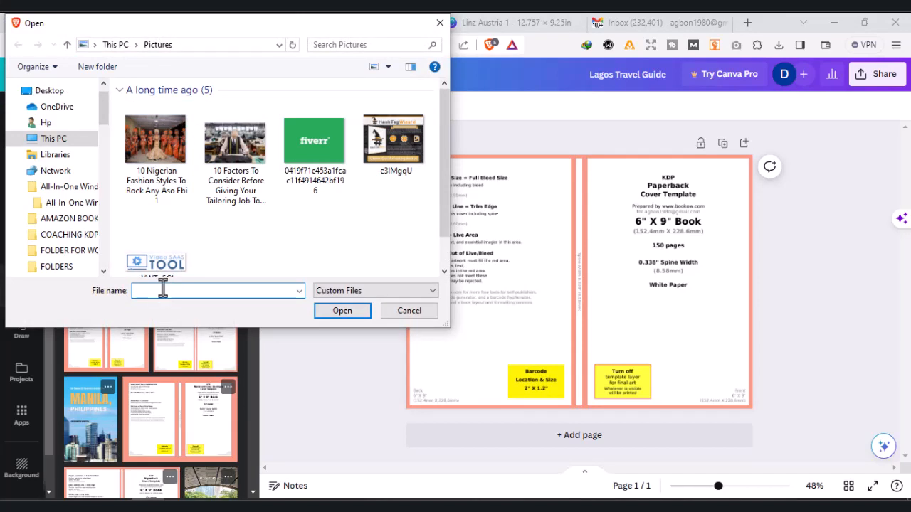
pyautogui.write('lagos')
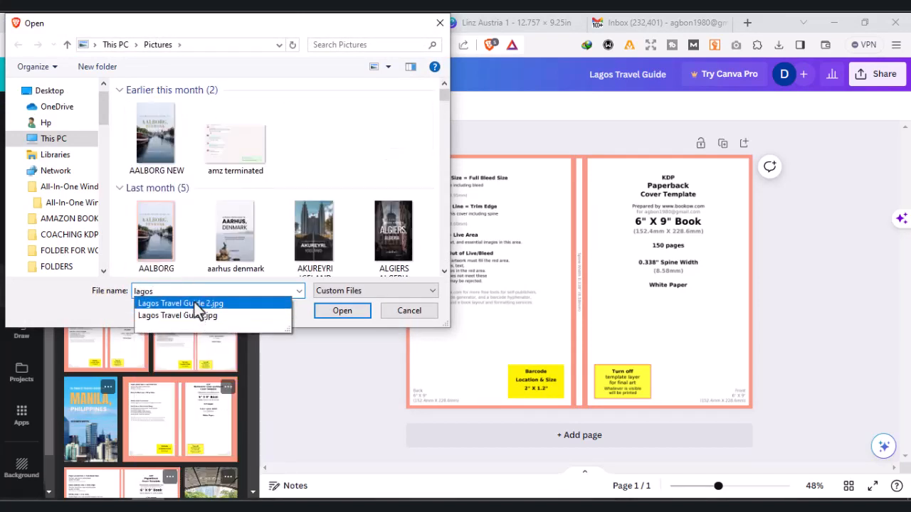
pyautogui.click(194, 303)
pyautogui.click(332, 316)
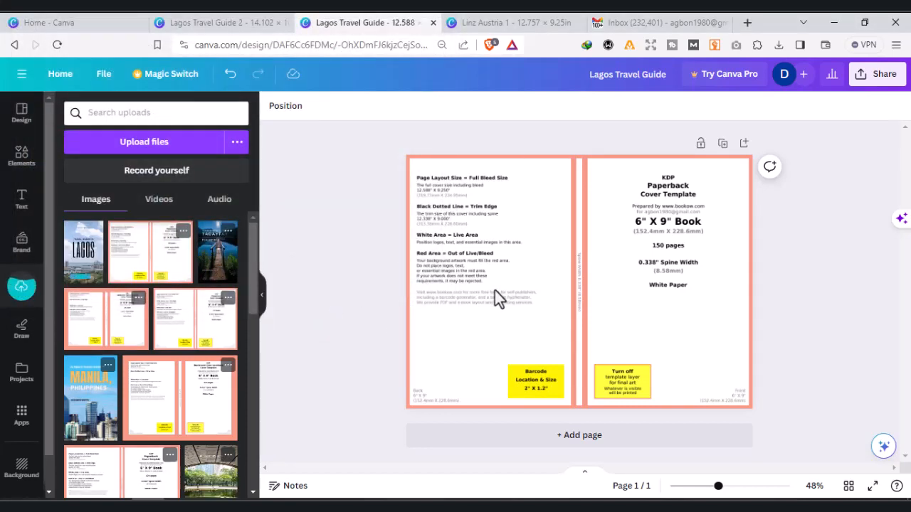
# Step: Set the hardcover template image as the page background in the "Lagos Travel Guide 2" design
pyautogui.click(244, 21)
pyautogui.click(160, 243)
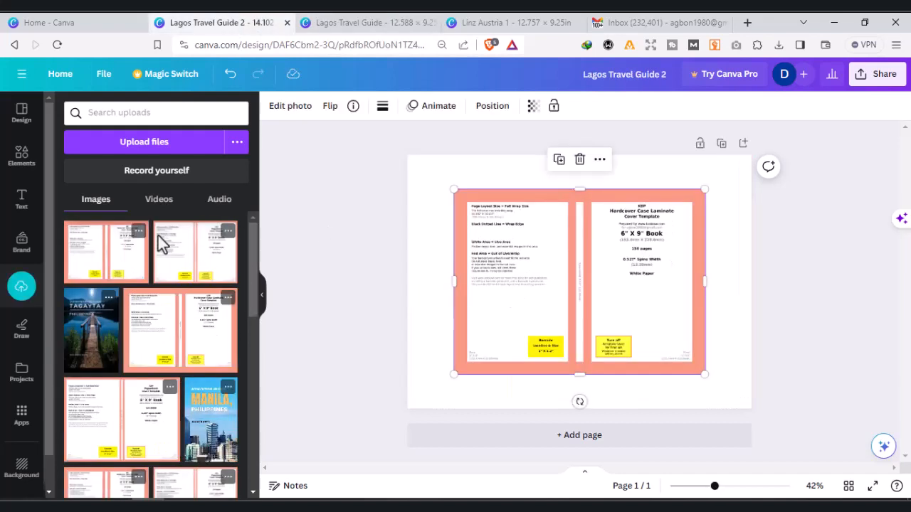
pyautogui.rightClick(549, 265)
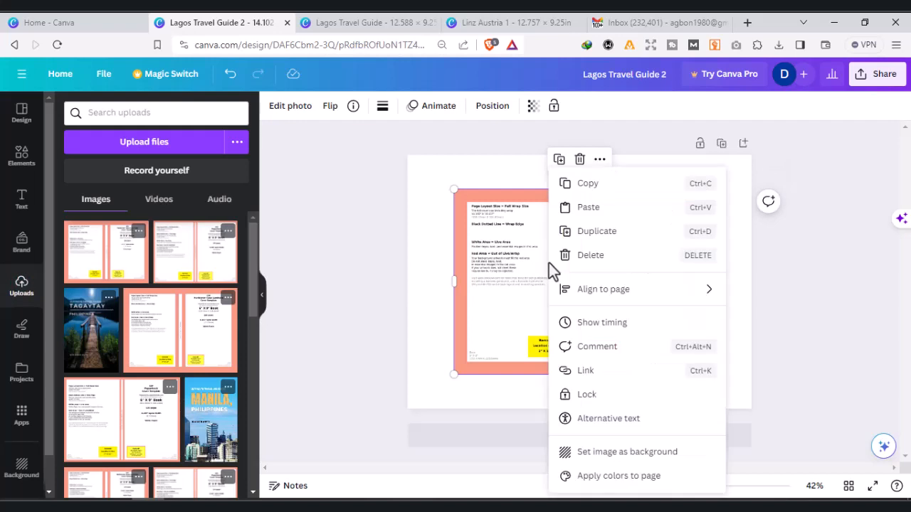
pyautogui.click(613, 456)
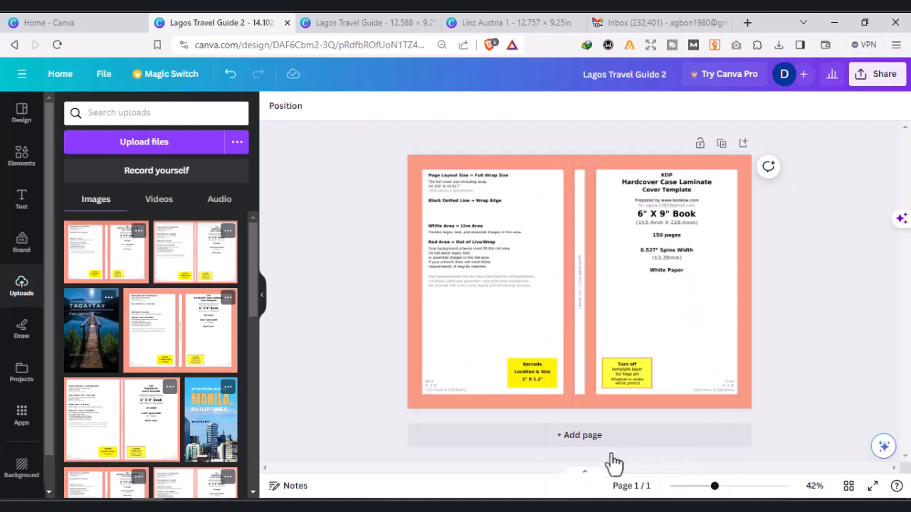
# Step: Add the uploaded Lagos cover image to the "Lagos Travel Guide" design and align it with the front cover's upper-right corner
pyautogui.click(364, 24)
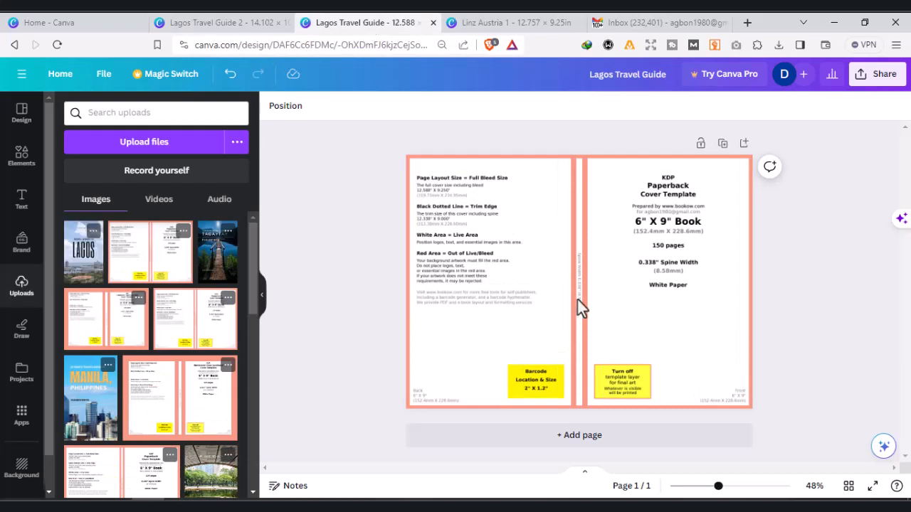
pyautogui.click(83, 270)
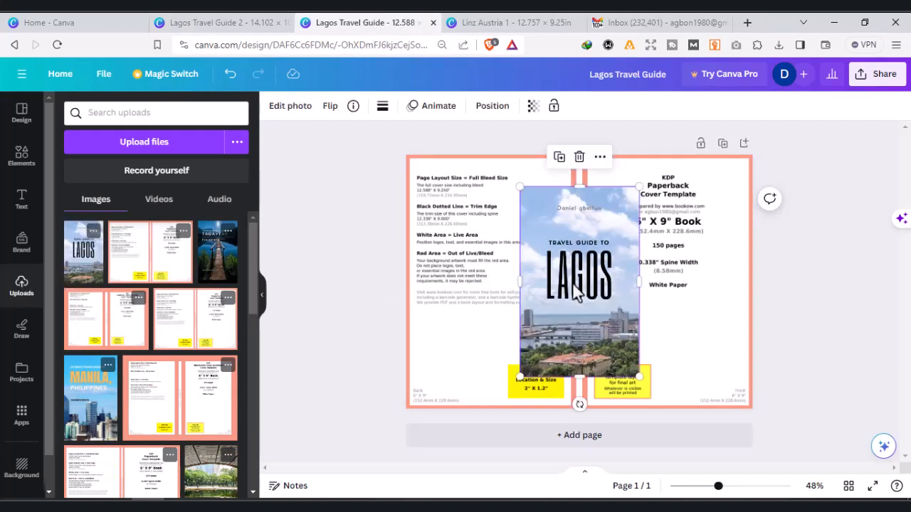
pyautogui.moveTo(569, 282); pyautogui.dragTo(684, 253)
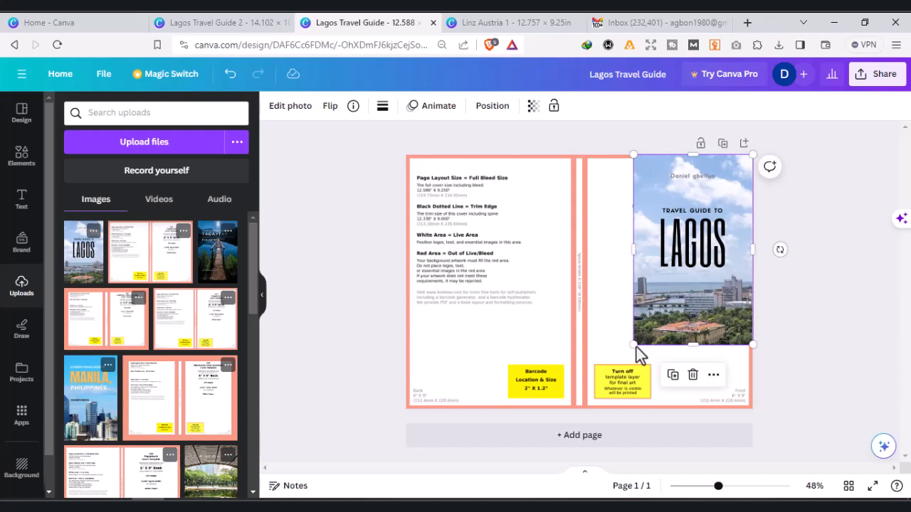
# Step: Enlarge the Lagos cover image from its lower-left corner until it spans the whole front cover up to the spine
pyautogui.moveTo(632, 345); pyautogui.dragTo(566, 413)
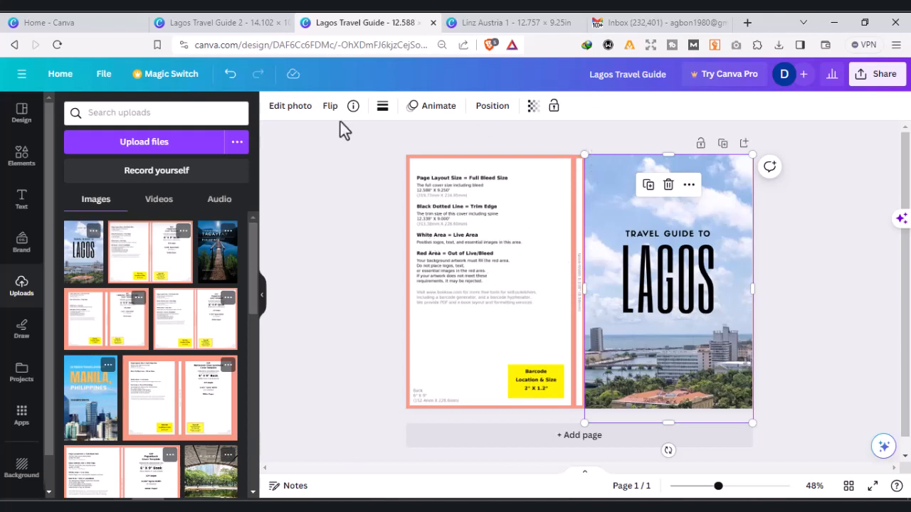
# Step: Add the heading "PLAN YOUR PERFECT LAGOS GETAWAY:", the subtitle "Your Complete Guide to Absolute Bliss!" and the description text to the back cover
pyautogui.click(23, 203)
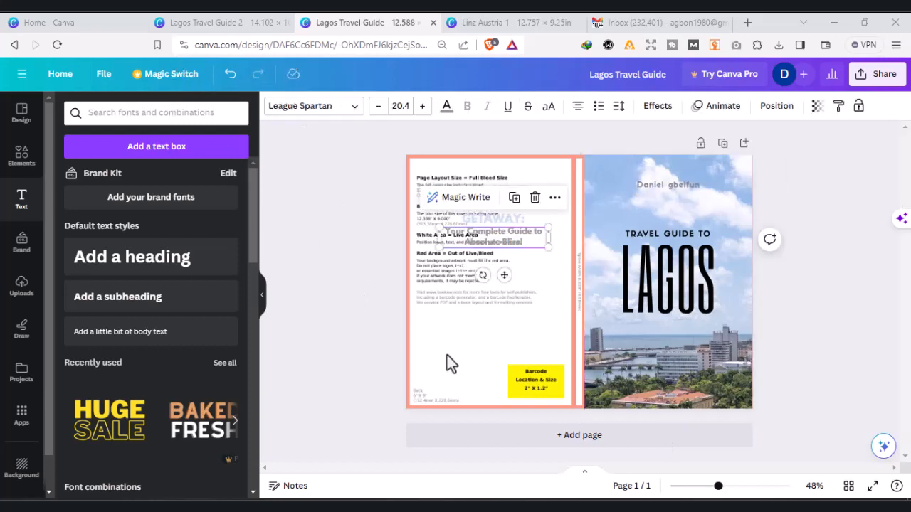
pyautogui.click(463, 322)
pyautogui.click(474, 305)
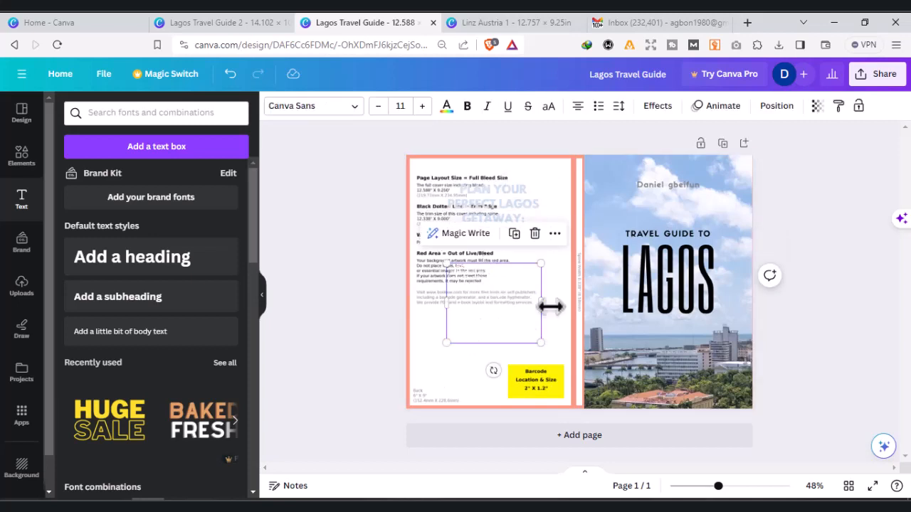
pyautogui.click(487, 200)
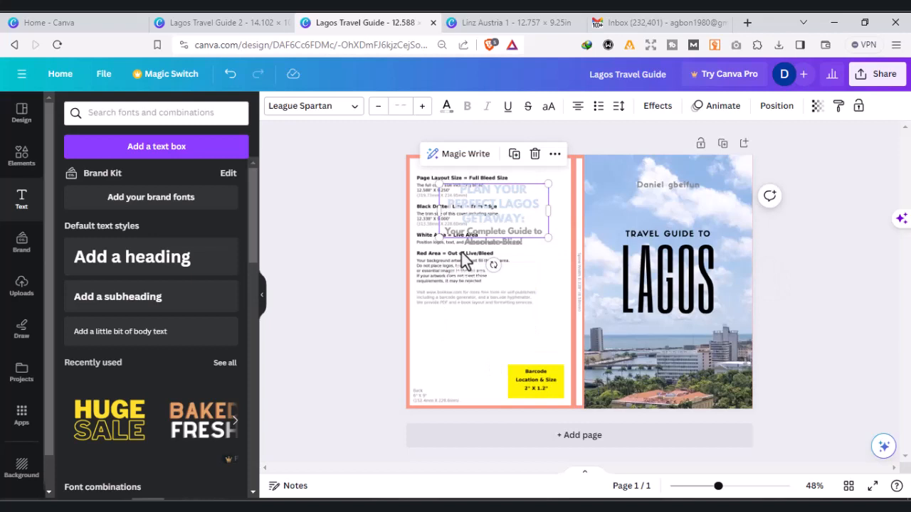
# Step: Delete the template image from the page background and set the background to the medium light blue from the photo colors
pyautogui.click(434, 372)
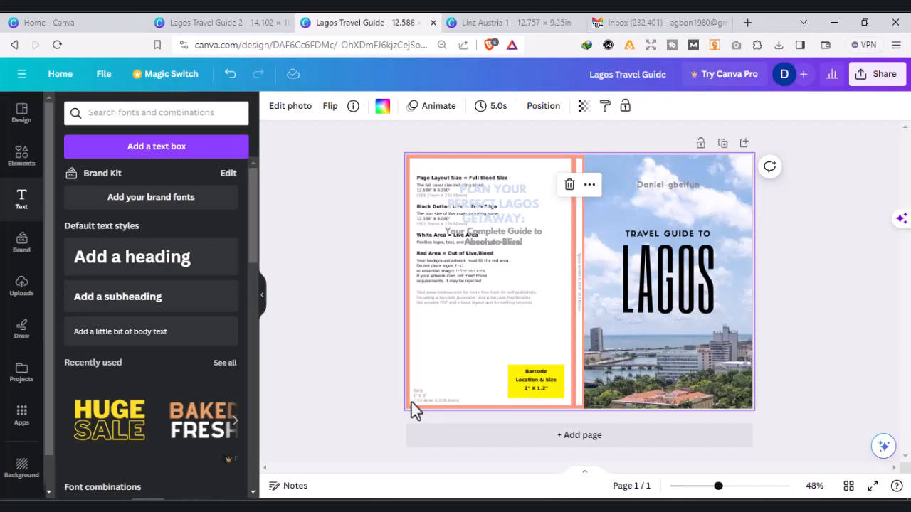
pyautogui.press('Delete')
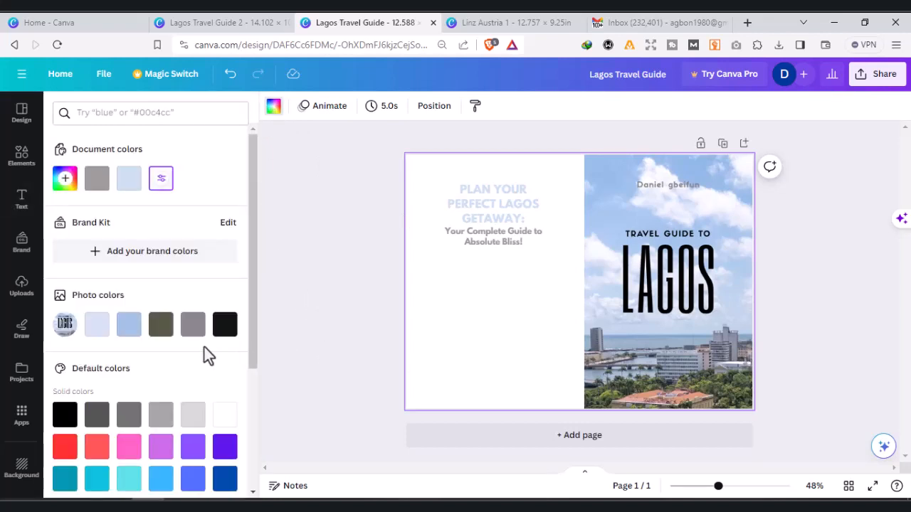
pyautogui.click(128, 335)
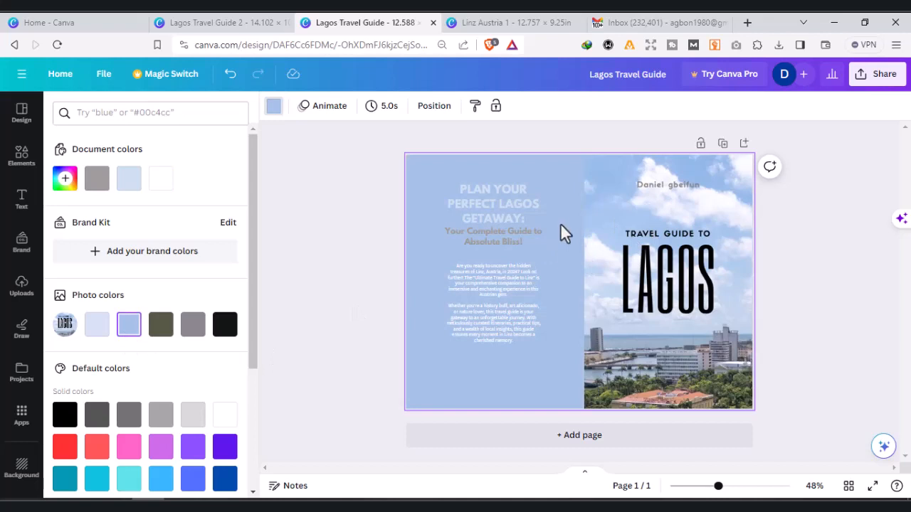
# Step: Change the back cover's description text to the black from the photo colors
pyautogui.doubleClick(482, 283)
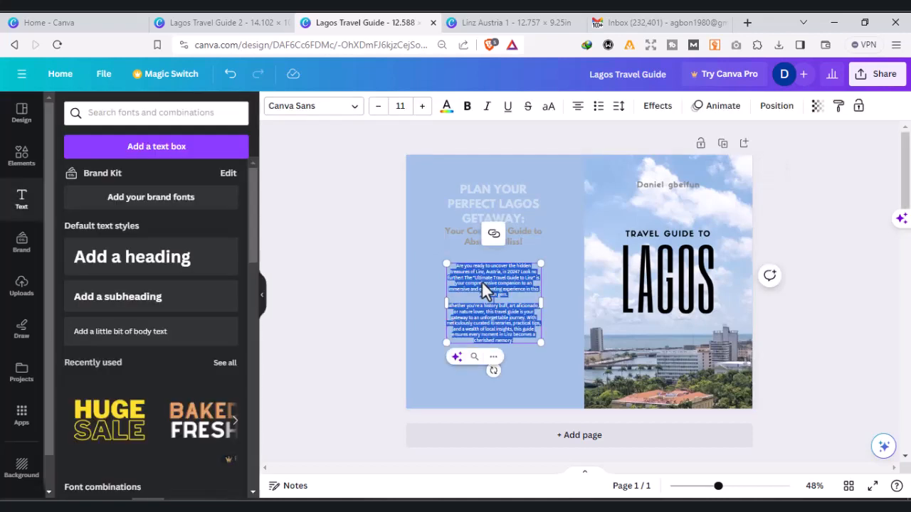
pyautogui.click(446, 107)
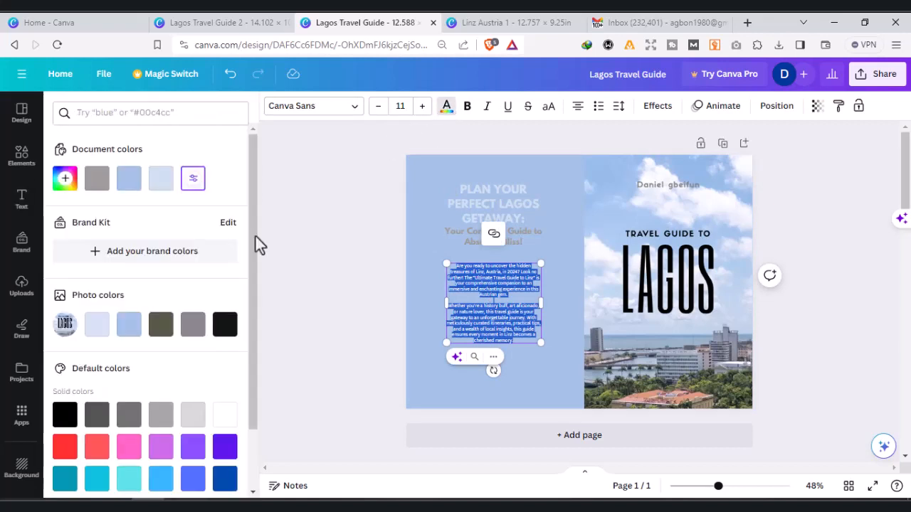
pyautogui.click(224, 330)
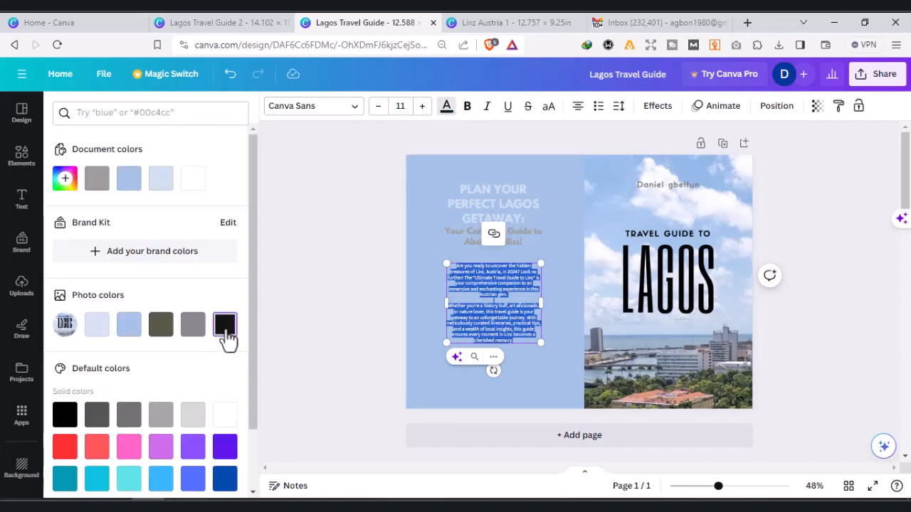
pyautogui.click(425, 249)
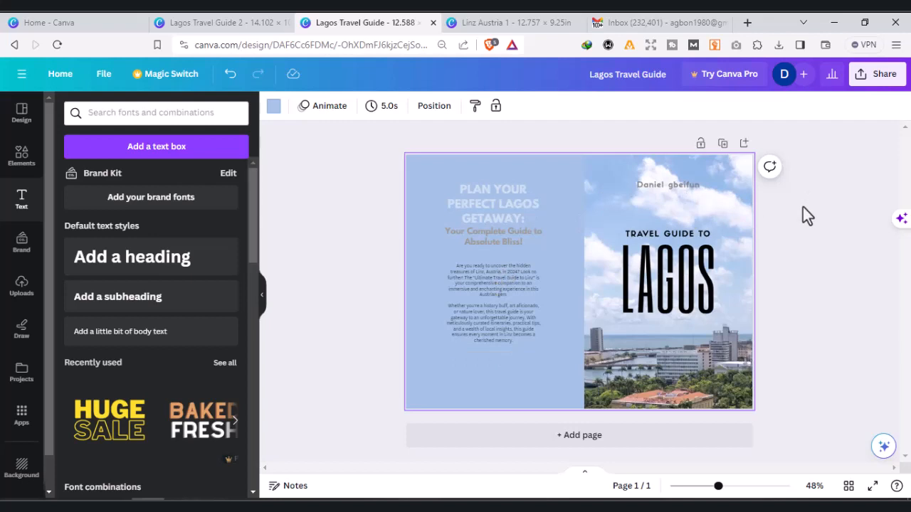
# Step: Preview the finished paperback cover in full screen and return to the editor
pyautogui.click(499, 198)
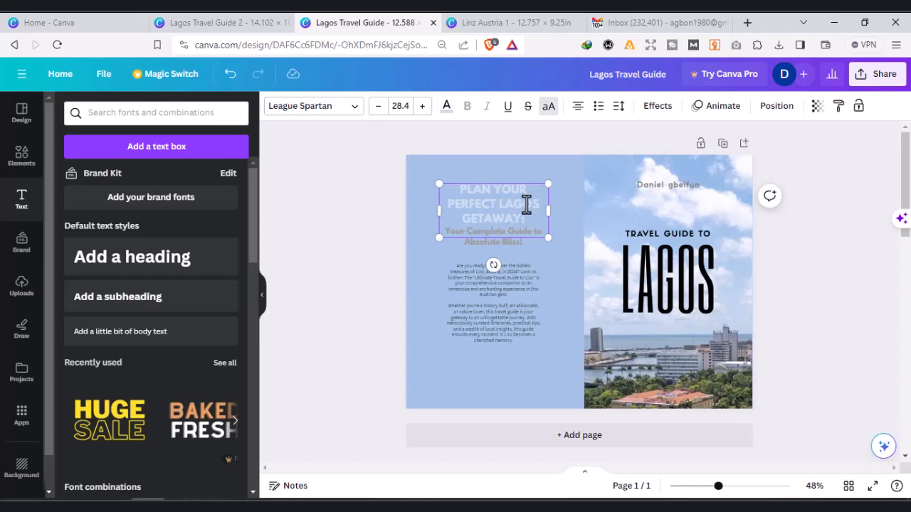
pyautogui.click(815, 234)
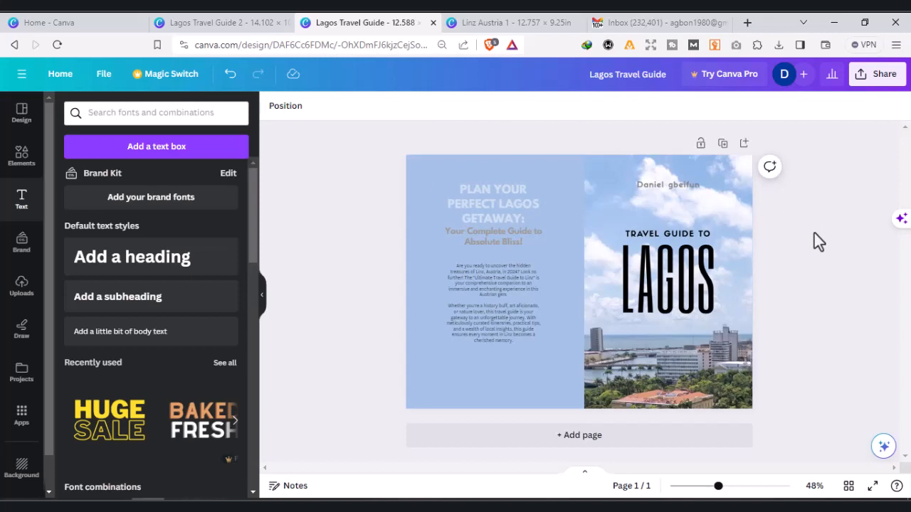
pyautogui.click(872, 489)
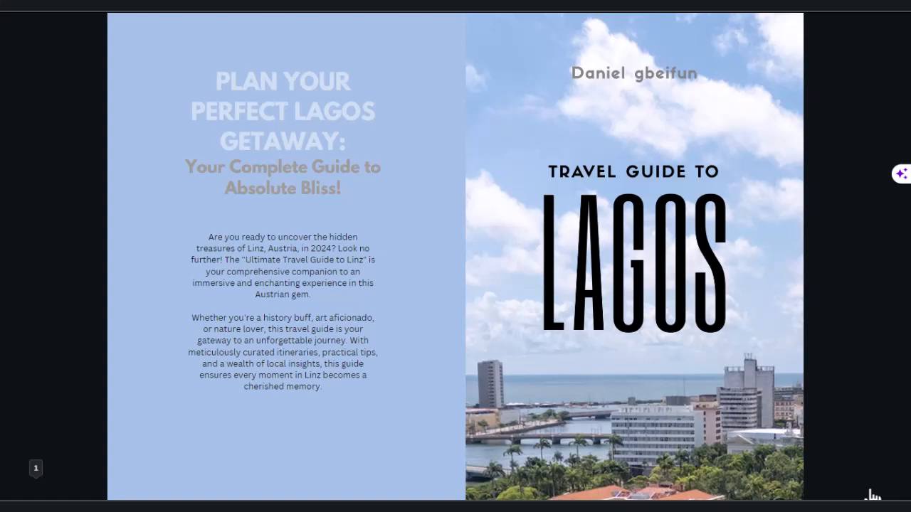
pyautogui.press('Escape')
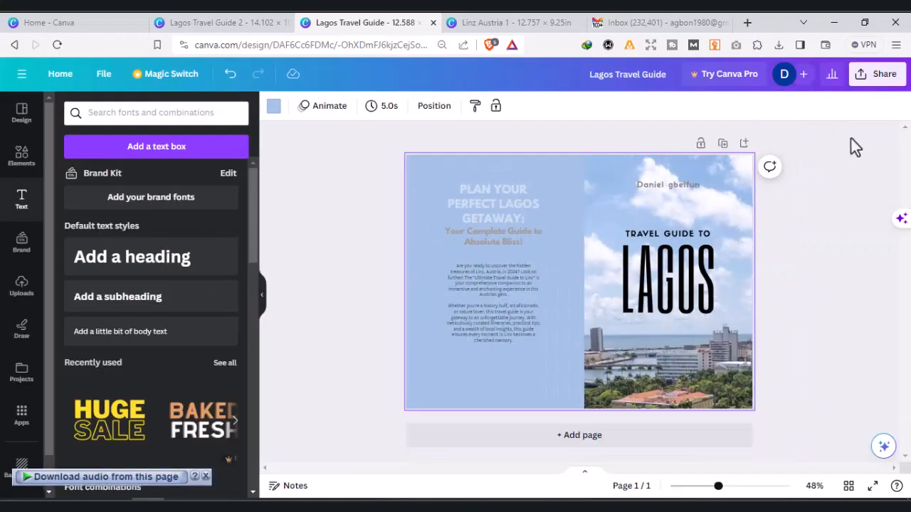
# Step: Download the paperback cover as PDF Print with the RGB color profile, and close the sharing options
pyautogui.click(879, 80)
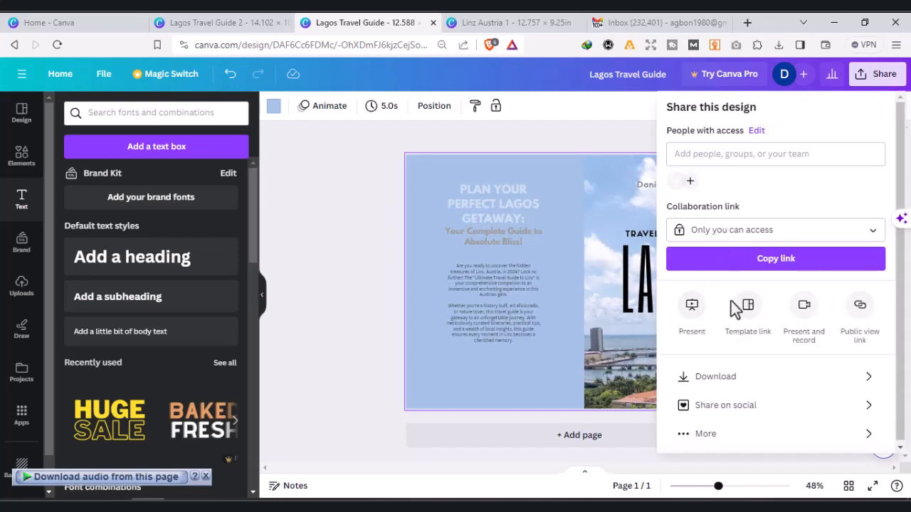
pyautogui.click(719, 383)
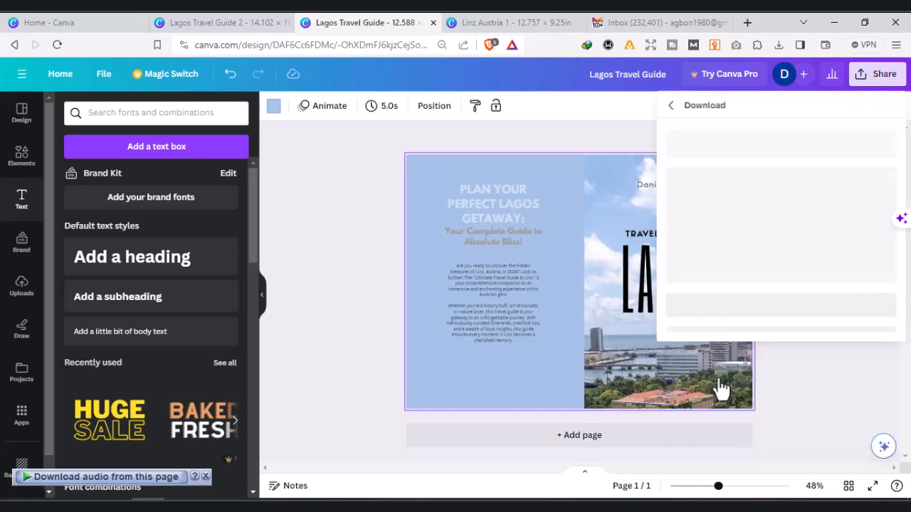
pyautogui.click(772, 168)
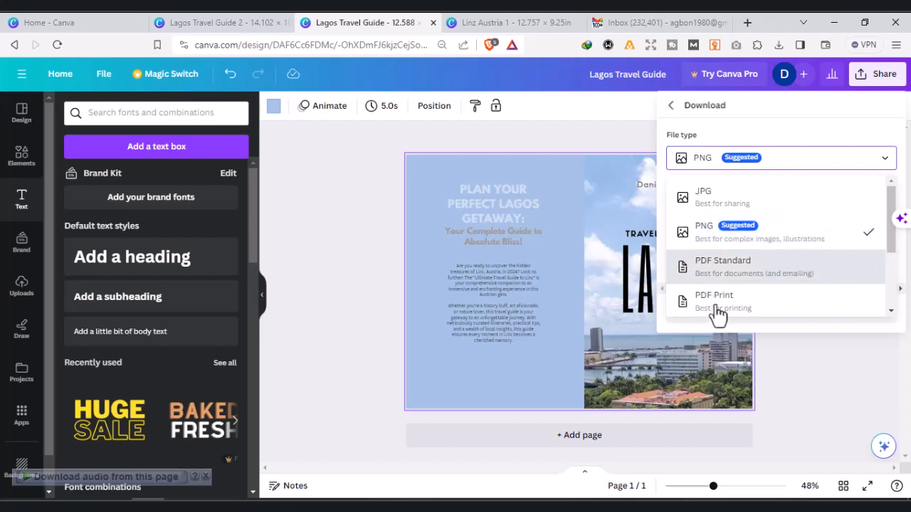
pyautogui.click(723, 311)
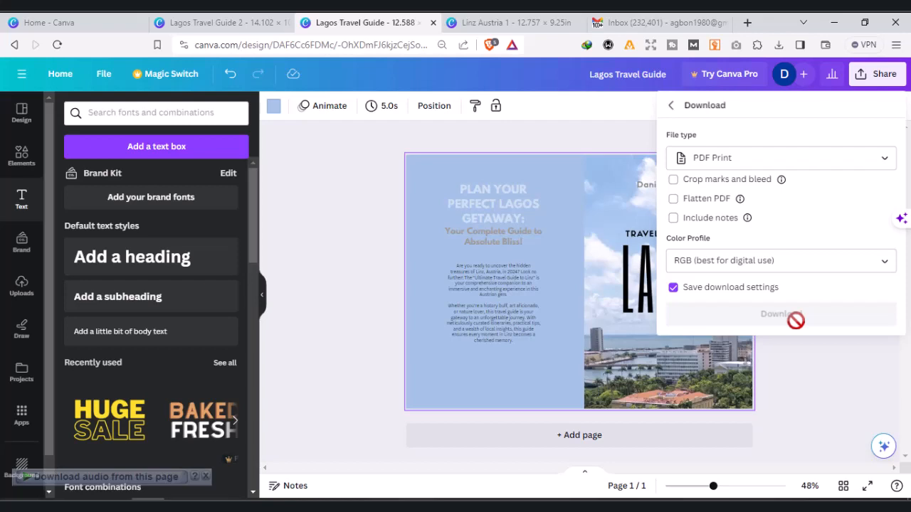
pyautogui.click(377, 153)
pyautogui.click(376, 152)
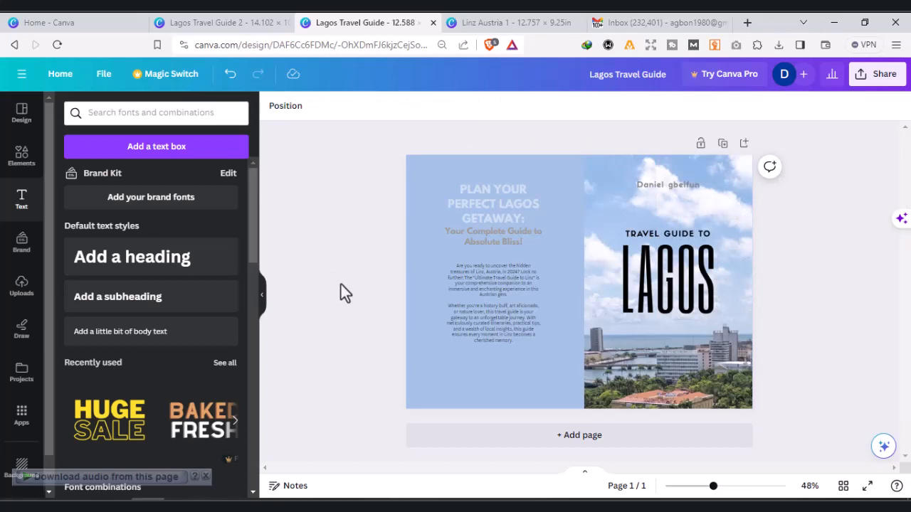
# Step: Copy the back cover's heading, subtitle and description into the "Lagos Travel Guide 2" design and center them on its back cover
pyautogui.click(490, 195)
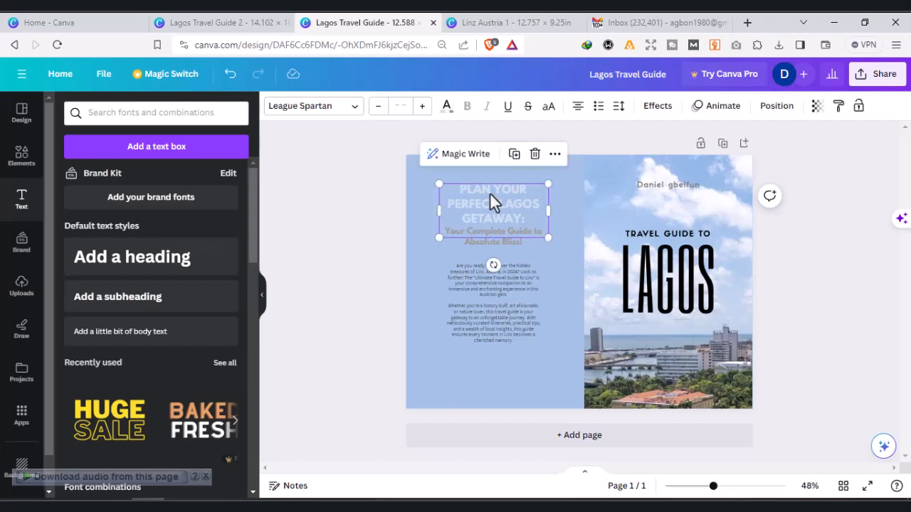
pyautogui.click(490, 194)
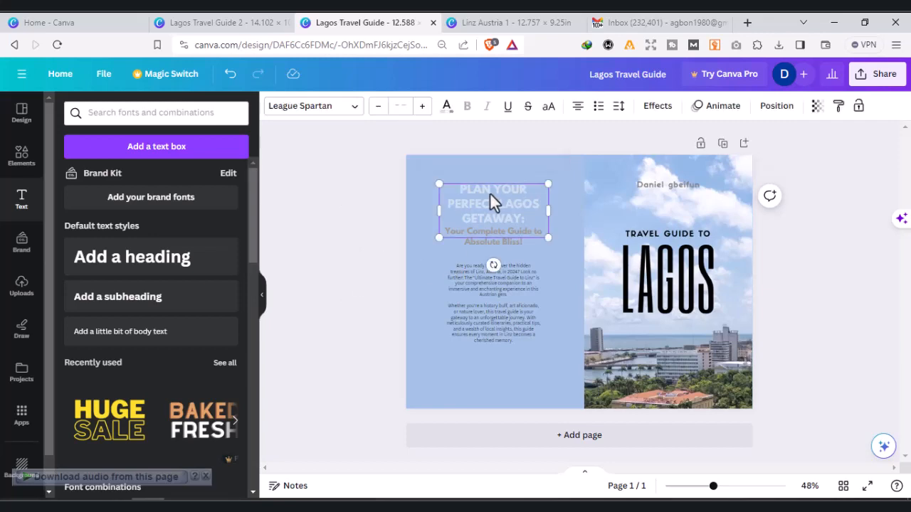
pyautogui.keyDown('shift'); pyautogui.click(482, 241); pyautogui.keyUp('shift')
pyautogui.keyDown('shift'); pyautogui.click(468, 306); pyautogui.keyUp('shift')
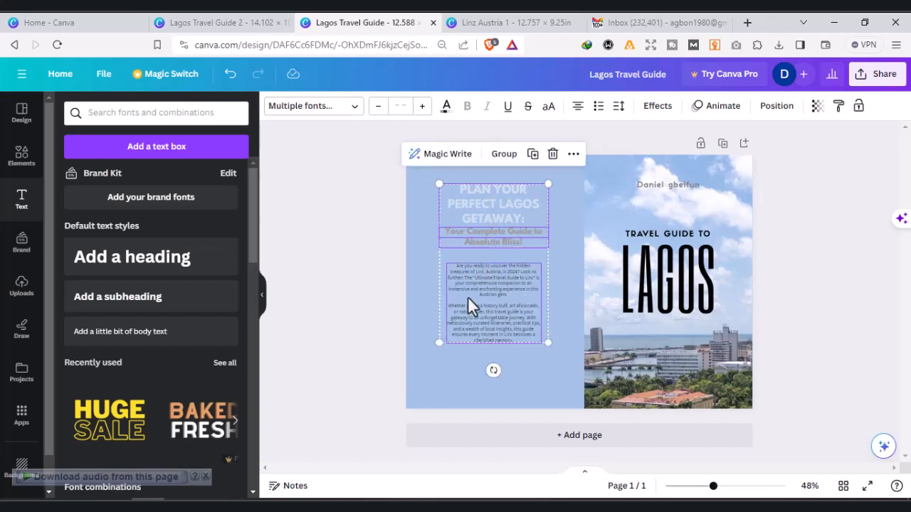
pyautogui.click(196, 23)
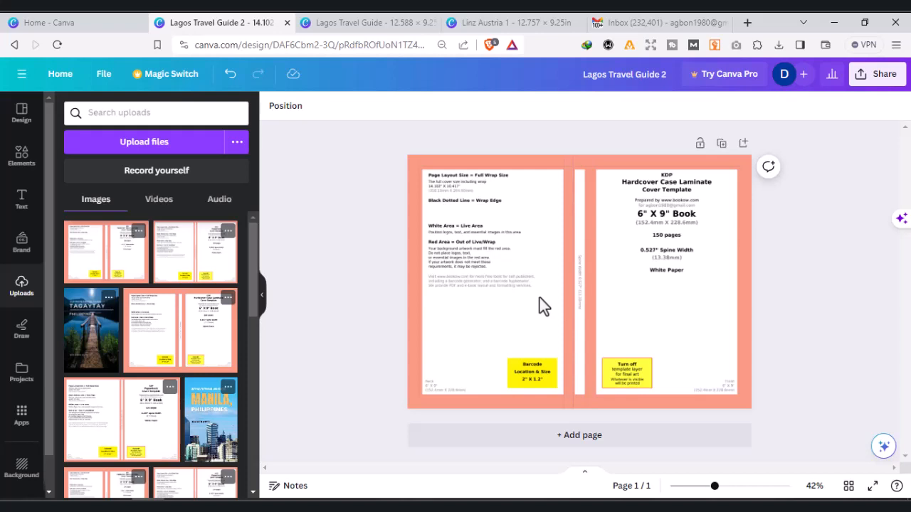
pyautogui.hotkey('ctrl', 'v')
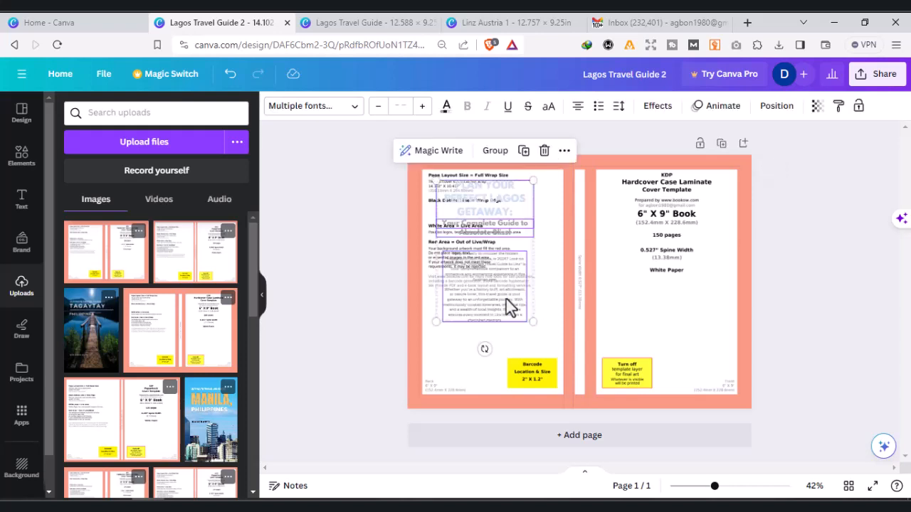
pyautogui.moveTo(505, 299); pyautogui.dragTo(513, 320)
# Step: Copy the Lagos front cover image from the "Lagos Travel Guide" design into "Lagos Travel Guide 2"
pyautogui.click(385, 23)
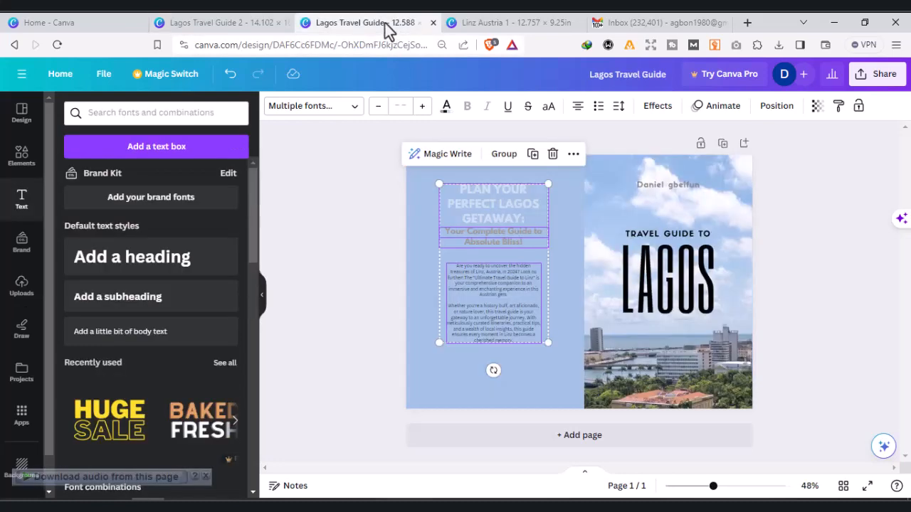
pyautogui.click(707, 288)
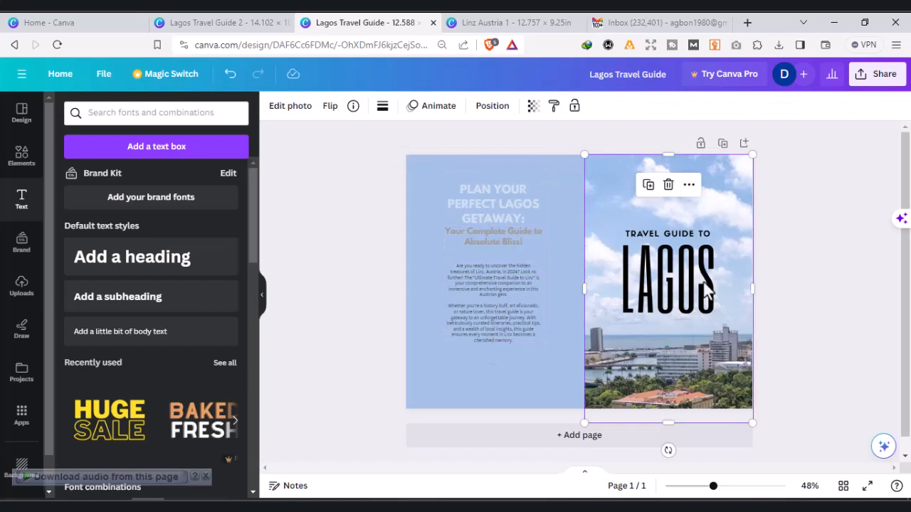
pyautogui.click(230, 23)
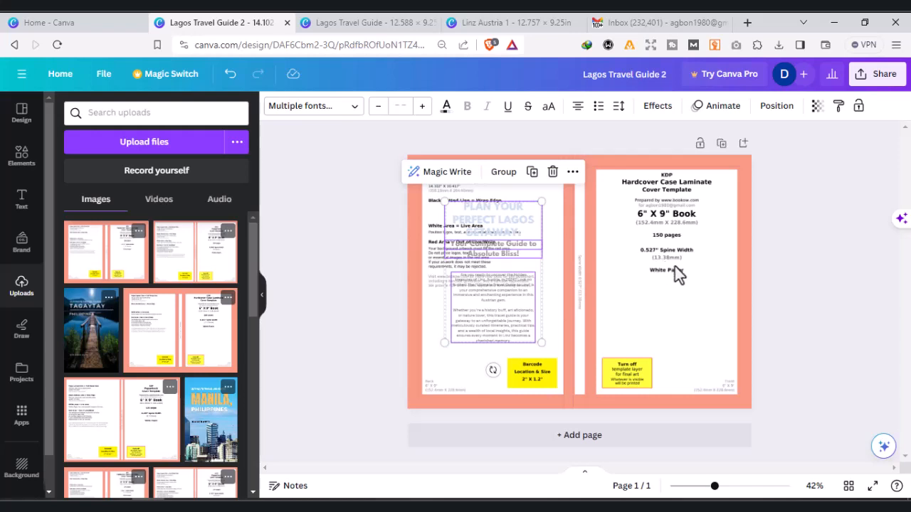
pyautogui.hotkey('ctrl', 'v')
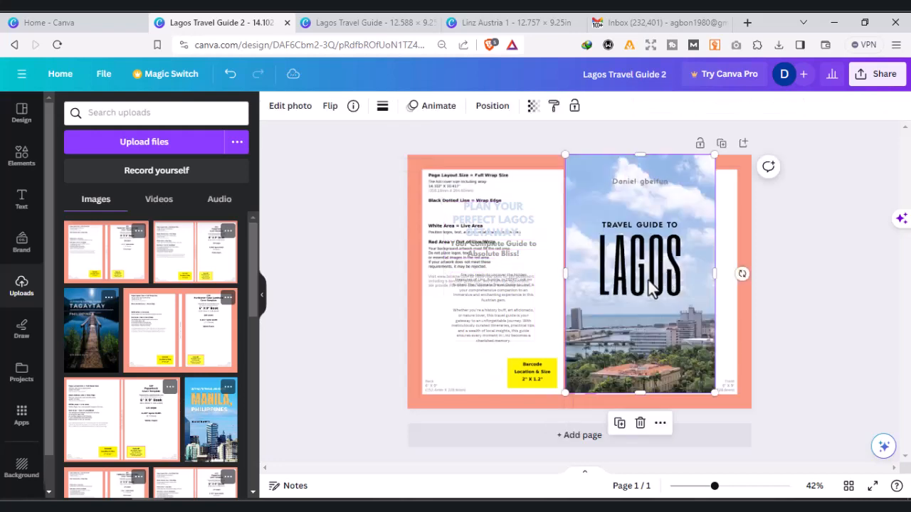
# Step: Move the pasted Lagos image onto the hardcover's front and enlarge it to reach from the spine to the outer page edge
pyautogui.moveTo(651, 289); pyautogui.dragTo(539, 391)
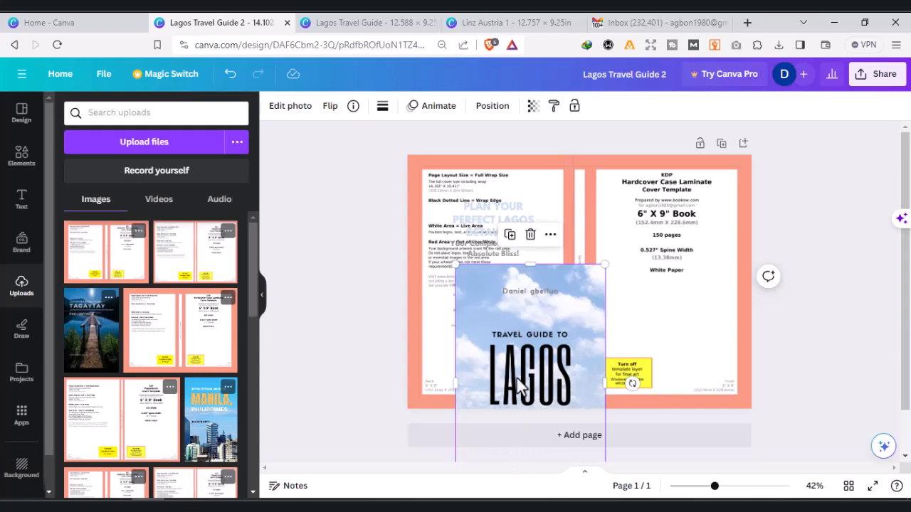
pyautogui.moveTo(591, 321); pyautogui.dragTo(652, 299)
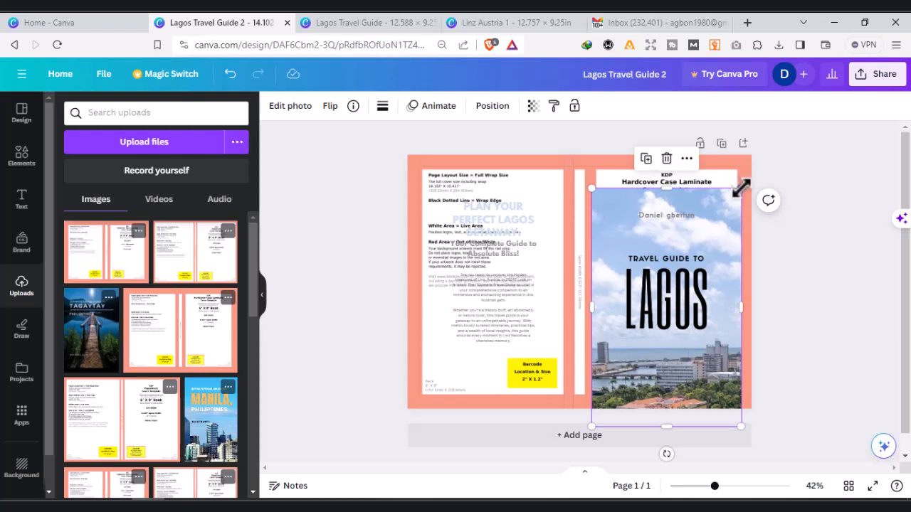
pyautogui.moveTo(745, 178); pyautogui.dragTo(752, 172)
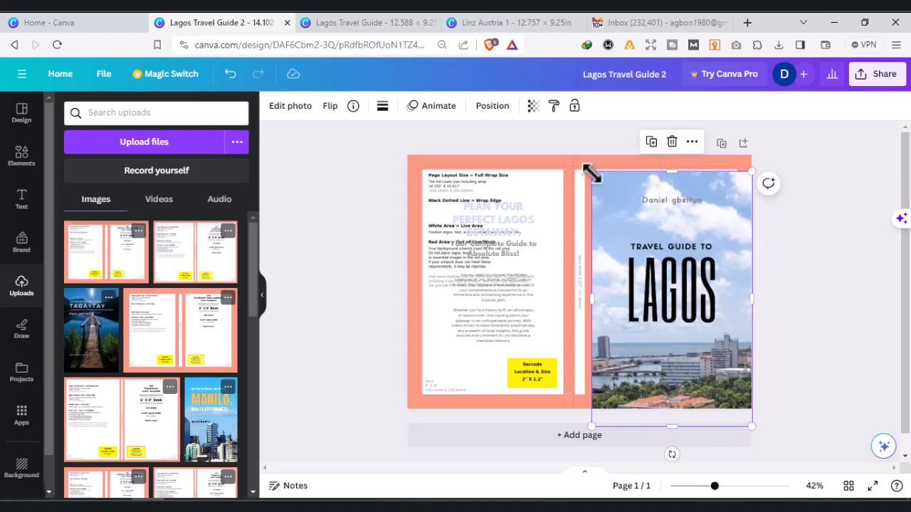
pyautogui.moveTo(585, 168); pyautogui.dragTo(583, 163)
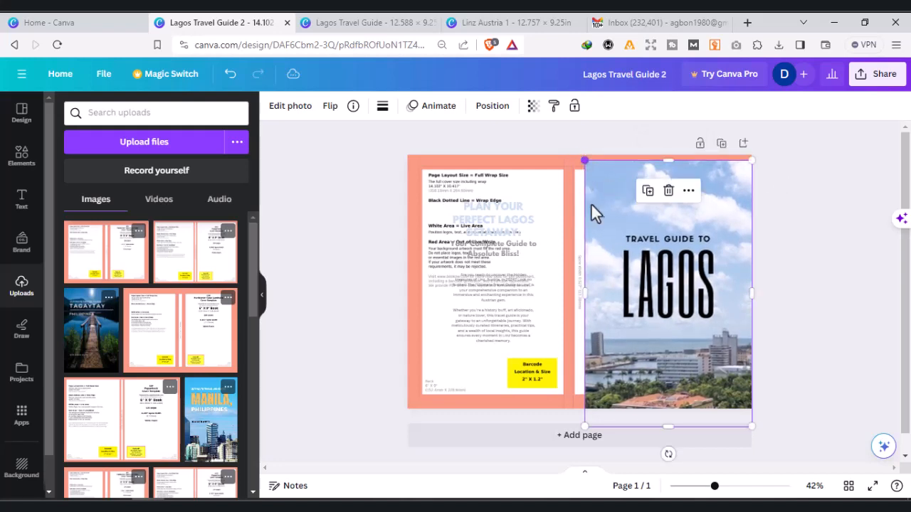
# Step: Delete the Lagos image from the hardcover's front and undo the deletion
pyautogui.click(668, 190)
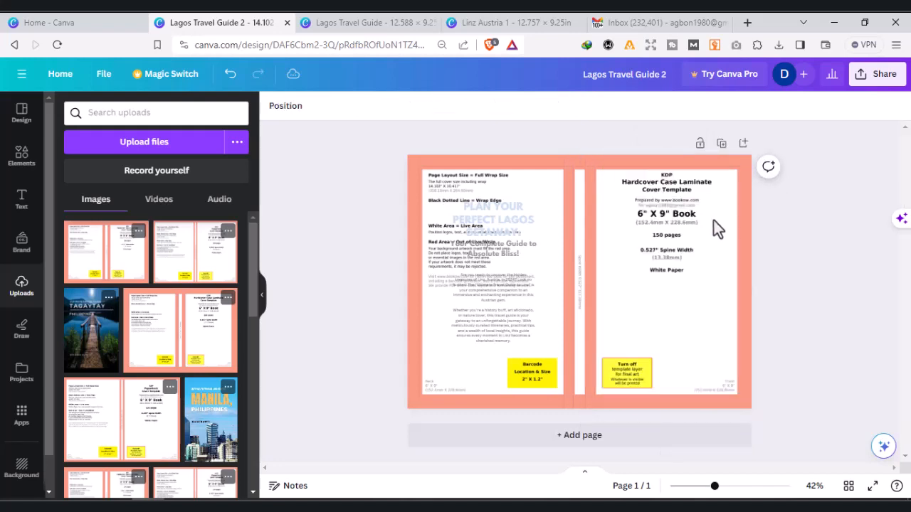
pyautogui.hotkey('ctrl', 'z')
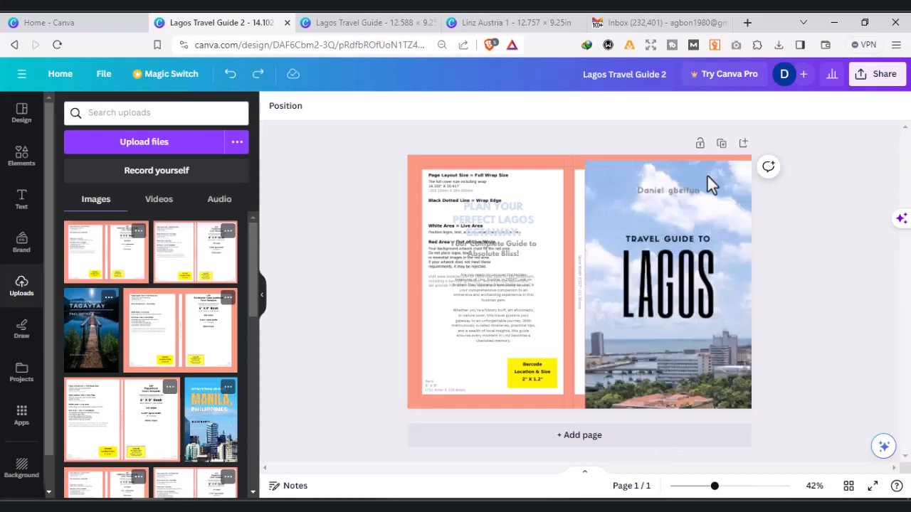
# Step: Resize and reposition the Lagos image so it fills the hardcover's front from the spine to the outer, upper and lower page edges
pyautogui.click(747, 174)
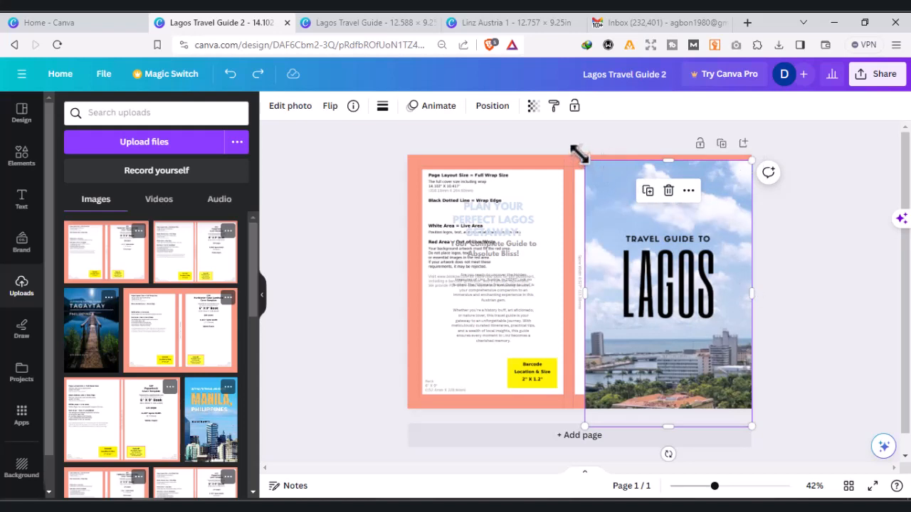
pyautogui.moveTo(579, 153); pyautogui.dragTo(577, 151)
pyautogui.moveTo(603, 205); pyautogui.dragTo(608, 204)
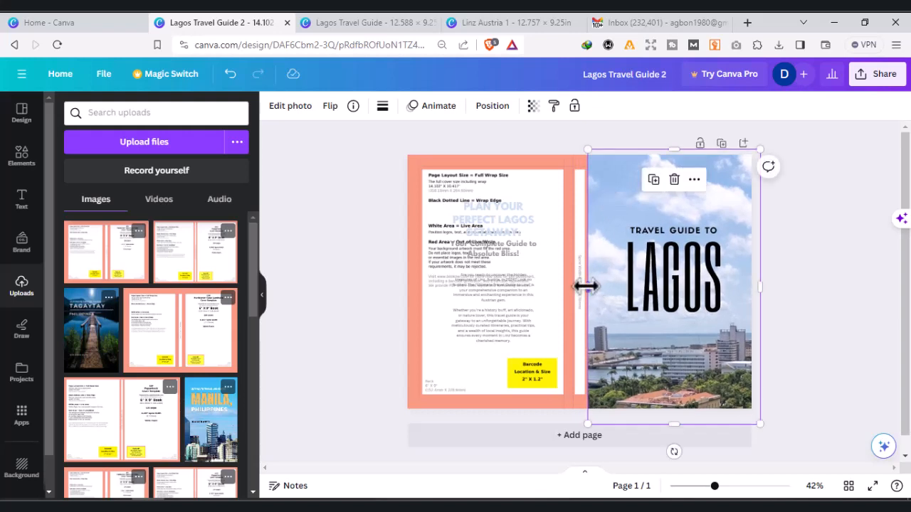
pyautogui.moveTo(586, 286); pyautogui.dragTo(593, 286)
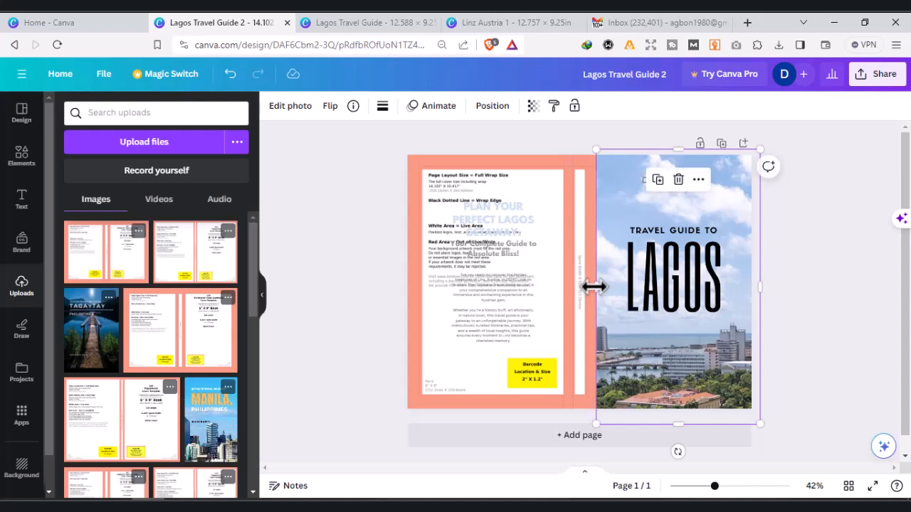
pyautogui.moveTo(610, 236)
pyautogui.mouseDown()
pyautogui.moveTo(629, 234)
pyautogui.moveTo(596, 242)
pyautogui.mouseUp()
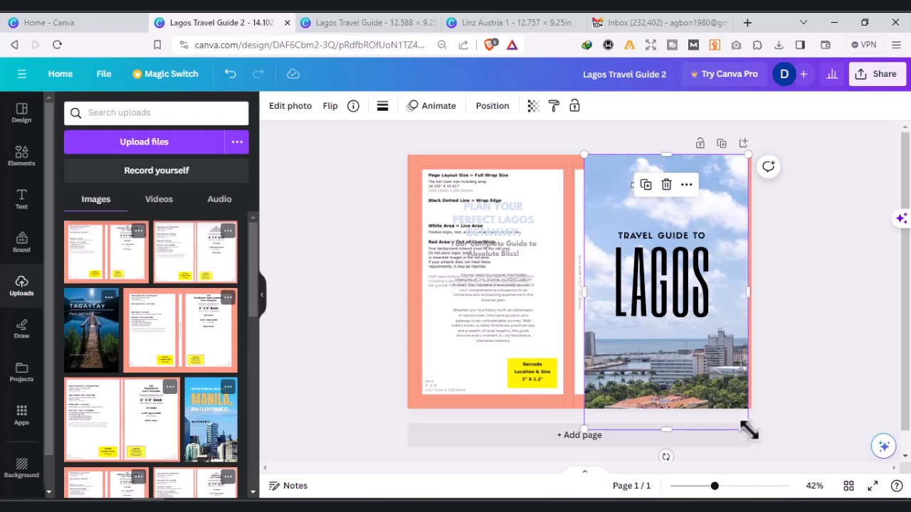
pyautogui.moveTo(748, 430); pyautogui.dragTo(756, 435)
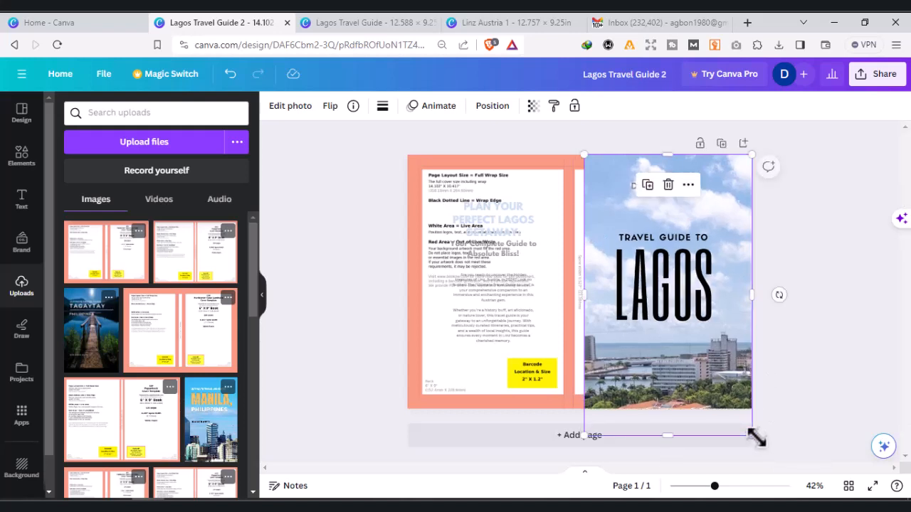
pyautogui.click(856, 306)
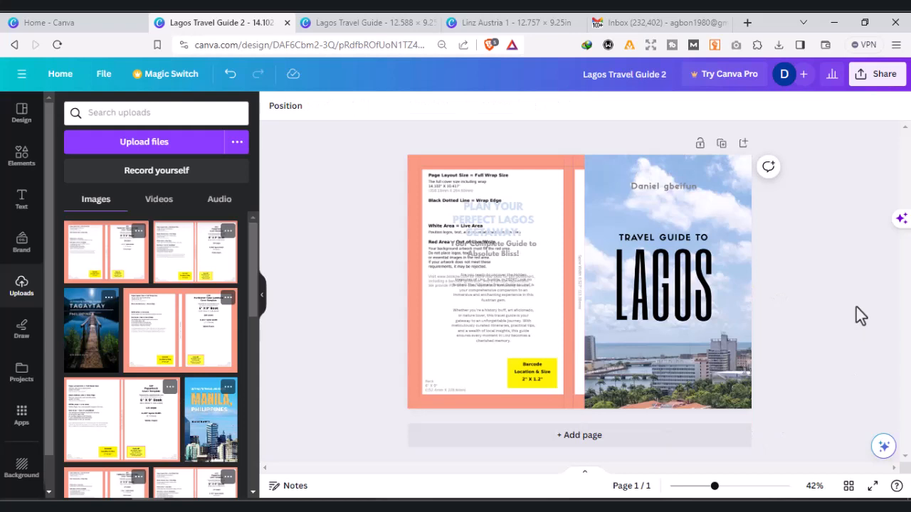
# Step: Delete the KDP template background and fill the page background with the medium light blue from the Lagos photo's colors
pyautogui.click(420, 411)
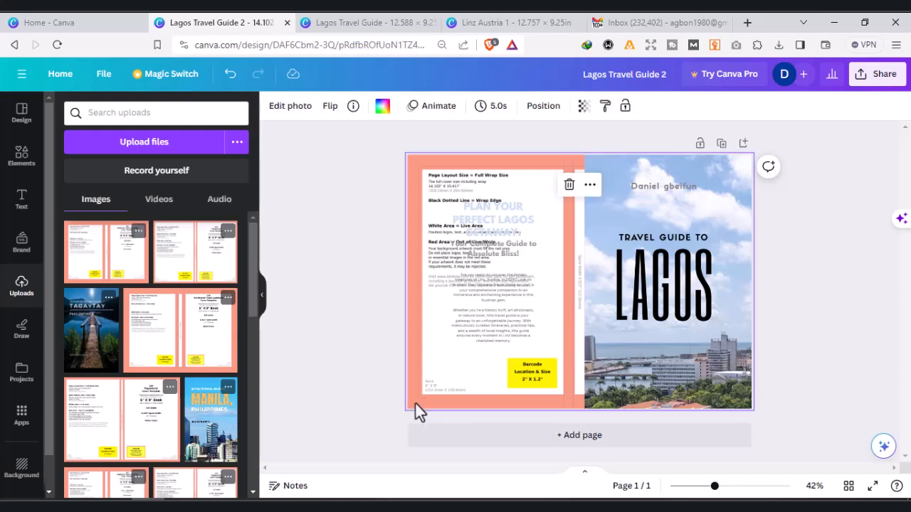
pyautogui.press('Delete')
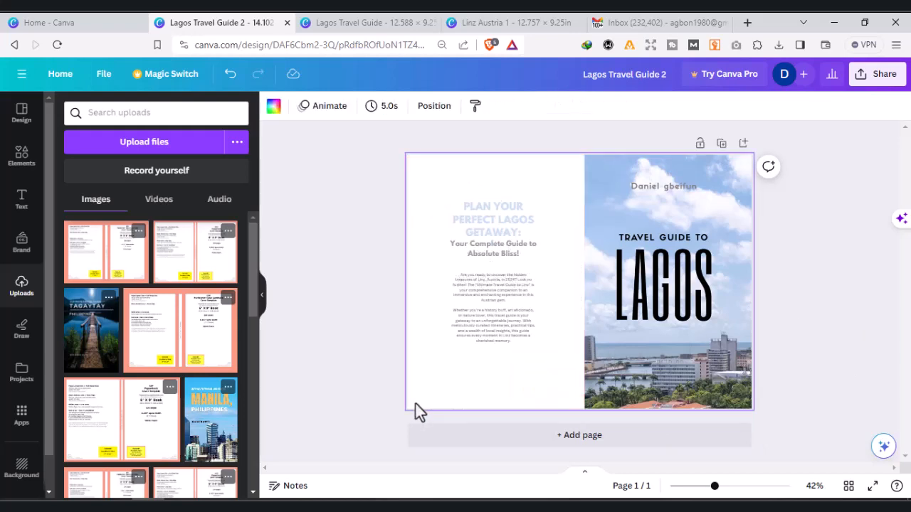
pyautogui.click(273, 108)
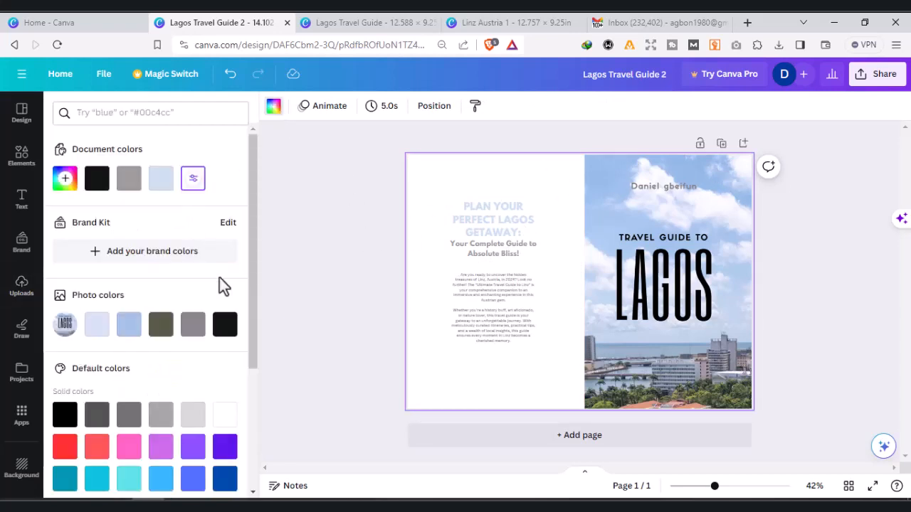
pyautogui.click(128, 324)
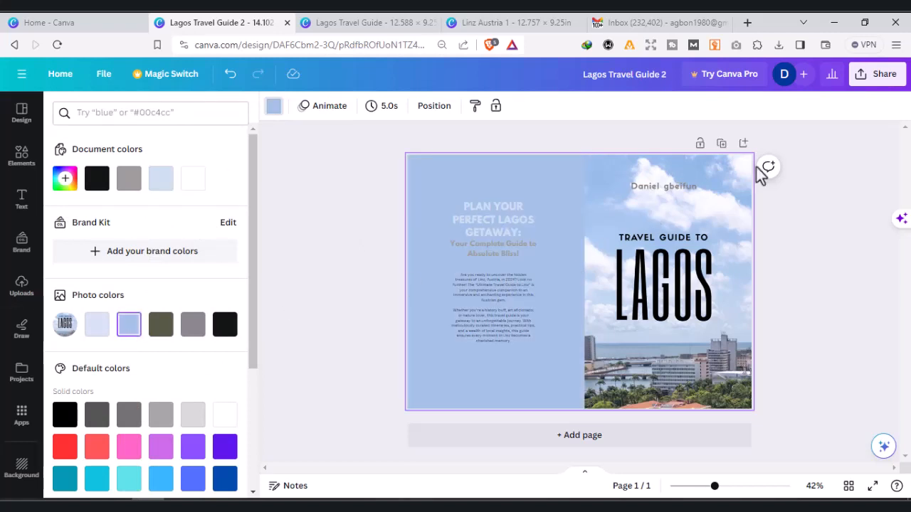
# Step: Set up the hardcover design's download with PDF Print as the file type
pyautogui.click(882, 85)
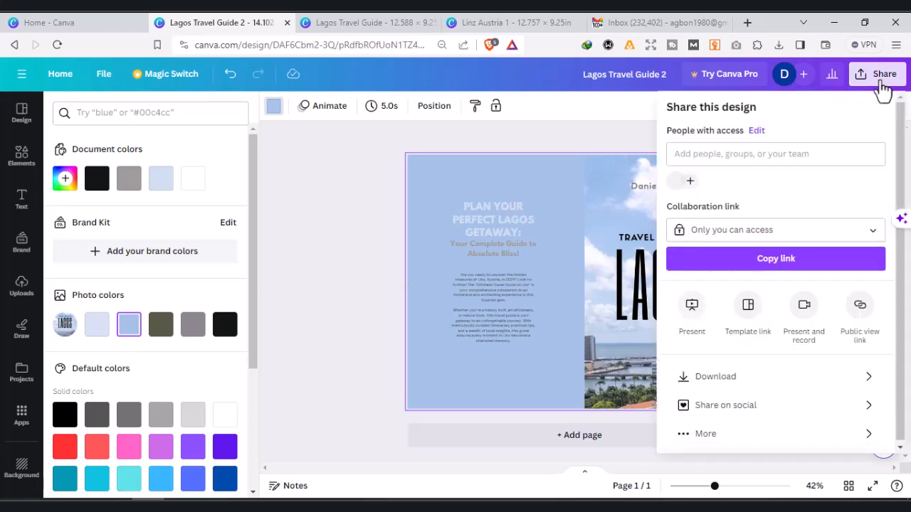
pyautogui.click(777, 387)
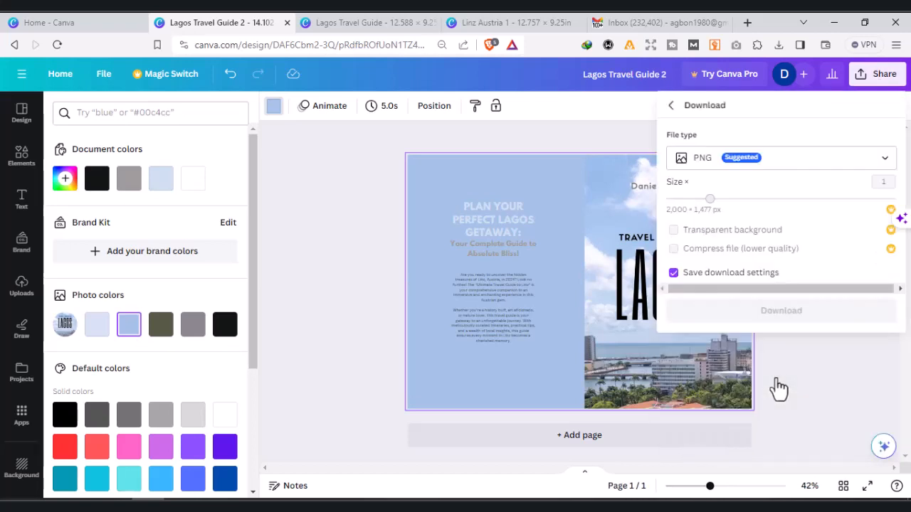
pyautogui.click(804, 168)
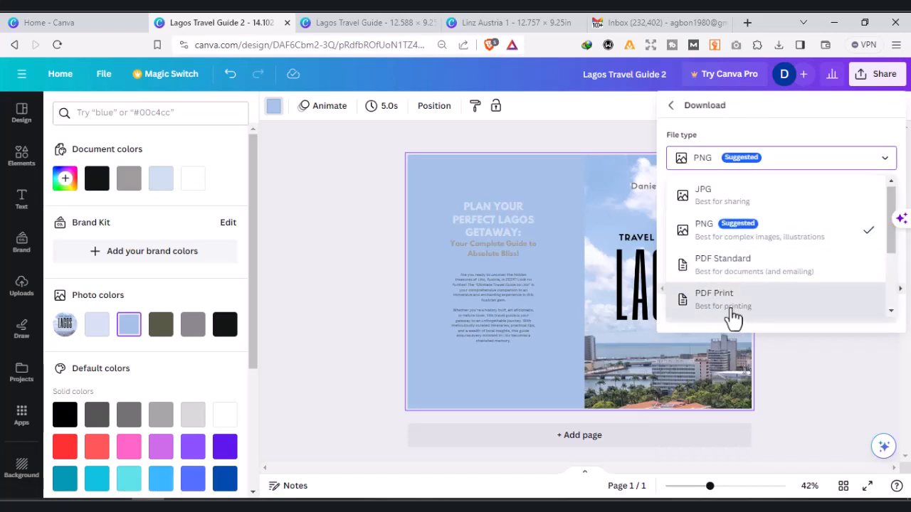
pyautogui.click(732, 319)
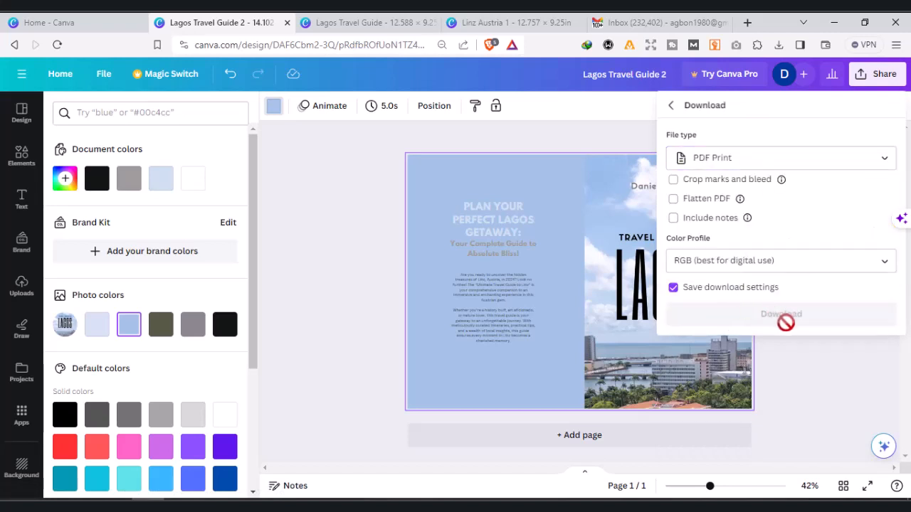